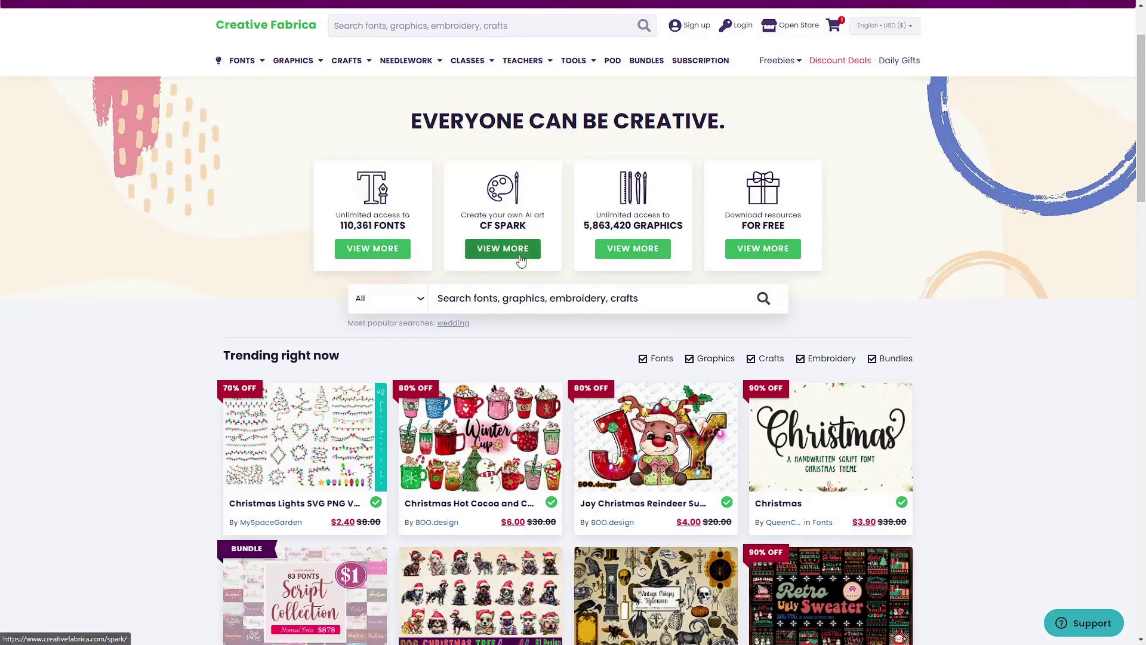
- Open CF Spark and preview the earlier smiling and laughing cat images in My Creations
{"action": "left_click", "coordinate": [520, 255]}
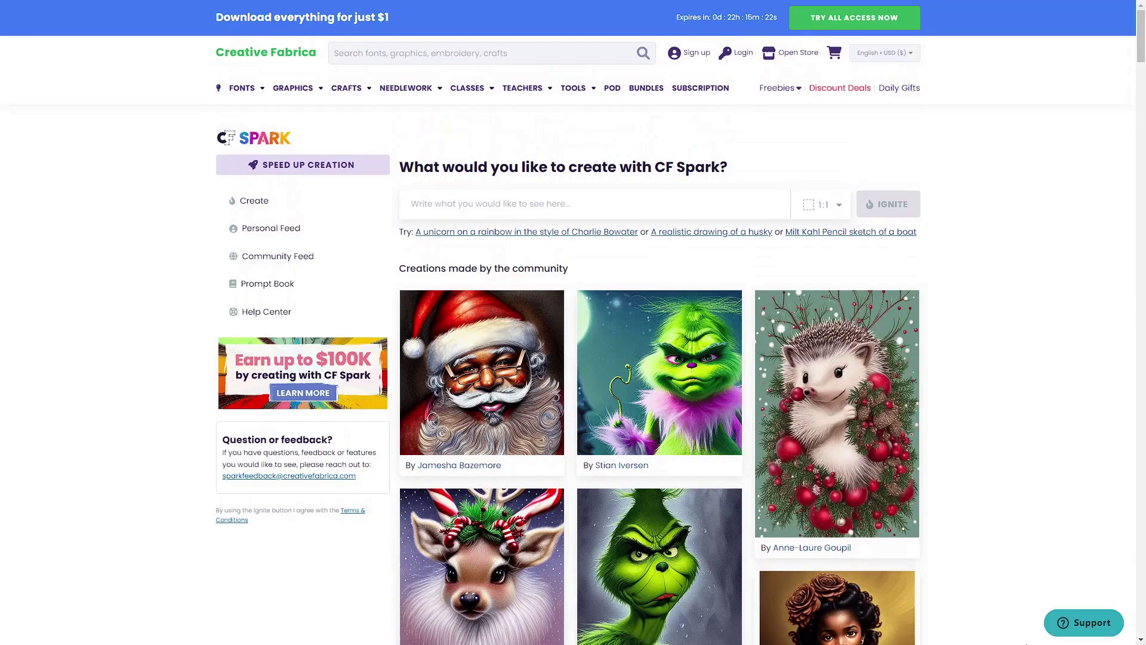
{"action": "scroll", "coordinate": [656, 335], "scroll_direction": "down", "scroll_amount": 5}
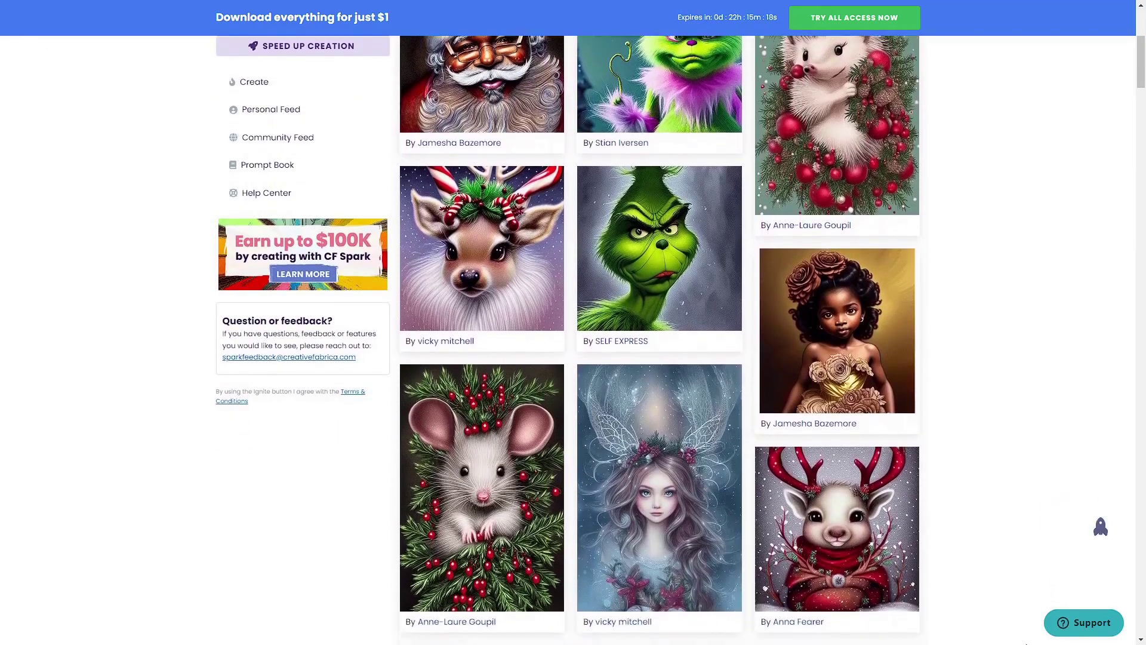
{"action": "scroll", "coordinate": [659, 335], "scroll_direction": "down", "scroll_amount": 5}
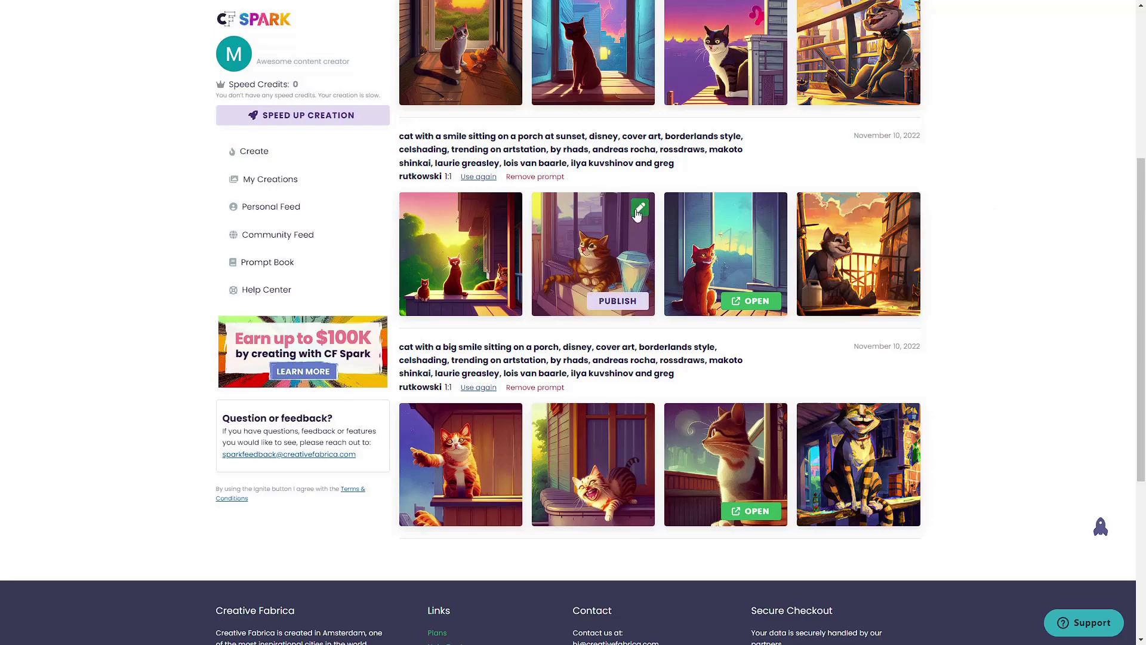
{"action": "left_click", "coordinate": [634, 209]}
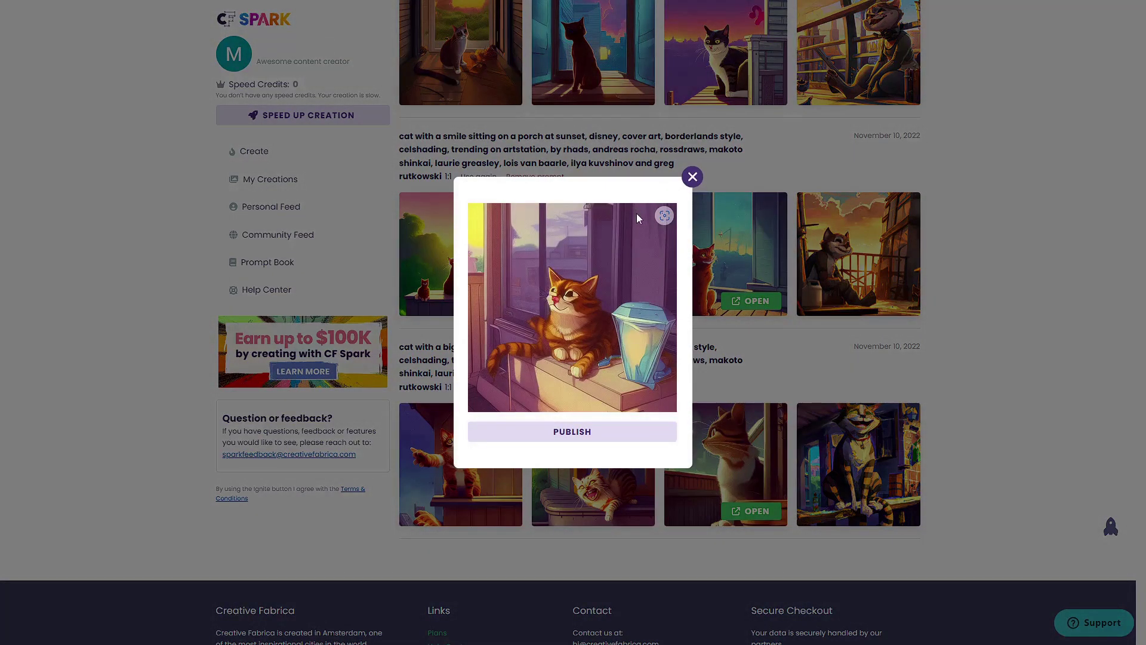
{"action": "left_click", "coordinate": [693, 176]}
{"action": "left_click", "coordinate": [641, 418]}
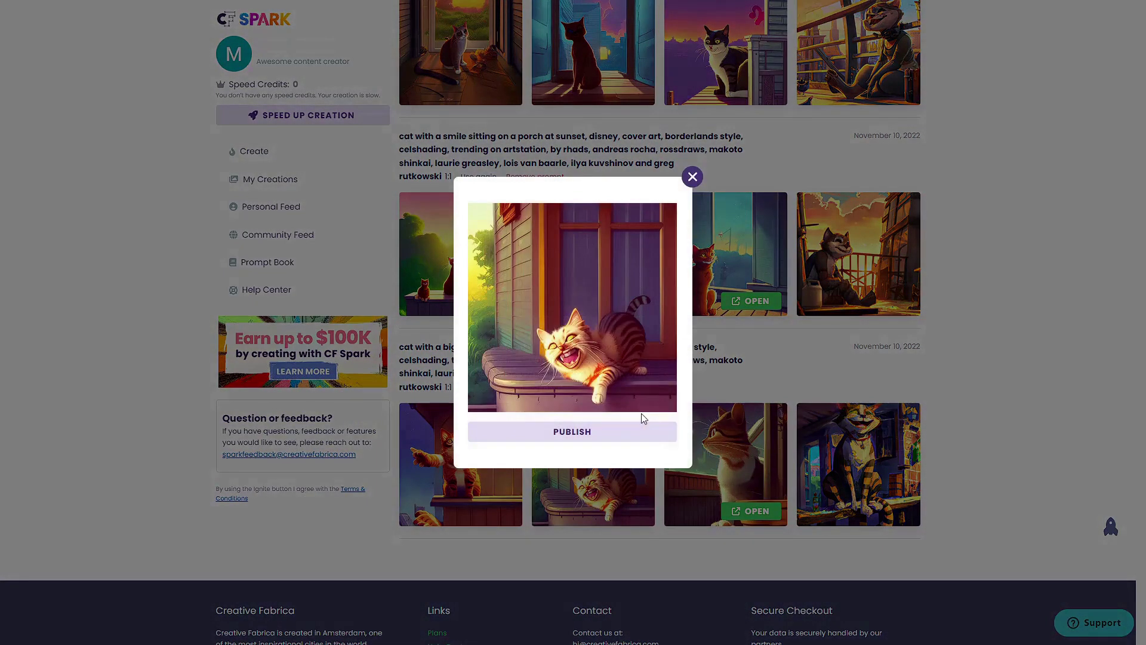
{"action": "left_click", "coordinate": [693, 177]}
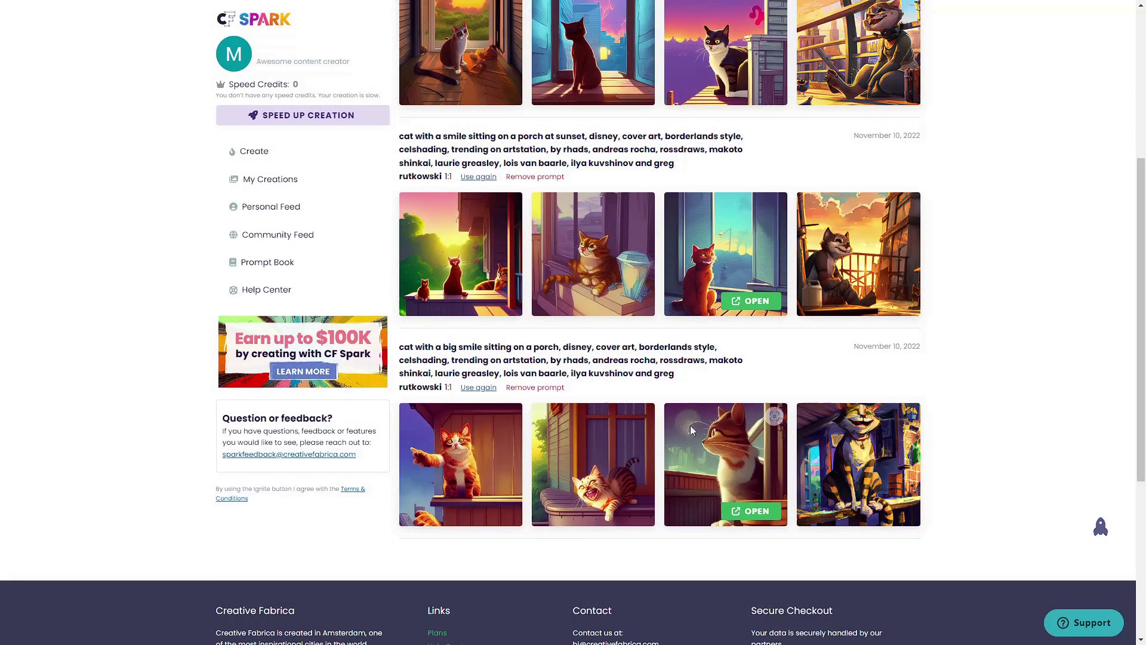
{"action": "left_click", "coordinate": [751, 511]}
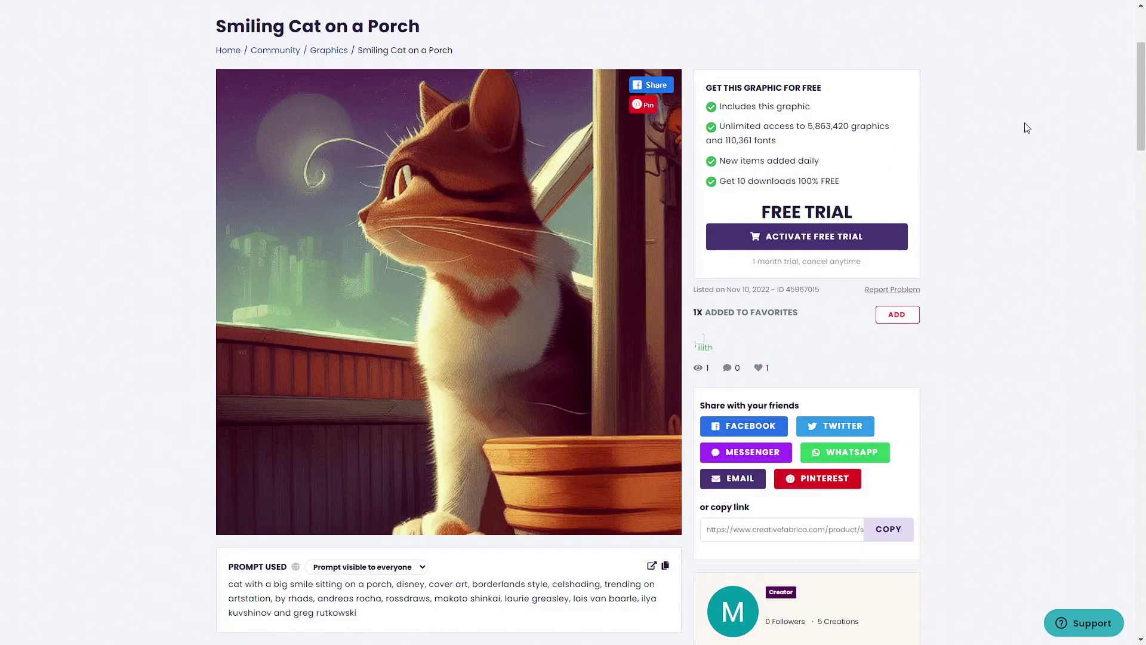
- Generate images for 'cat with a smile sitting on a porch at sunset, disney cover art, borderlands style' and preview the fourth
{"action": "key", "text": "alt+Left"}
{"action": "type", "text": "cat"}
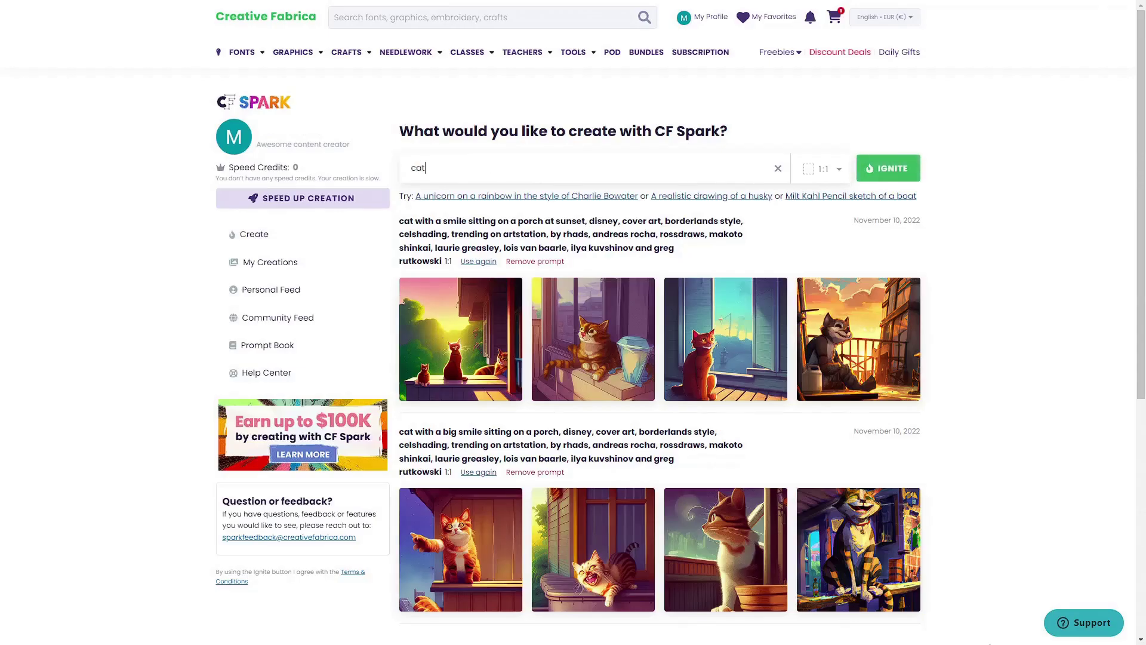
{"action": "type", "text": " with a smile sitting on a porch at sunset, disney cover art, borderlands style, celsh"}
{"action": "key", "text": "Return"}
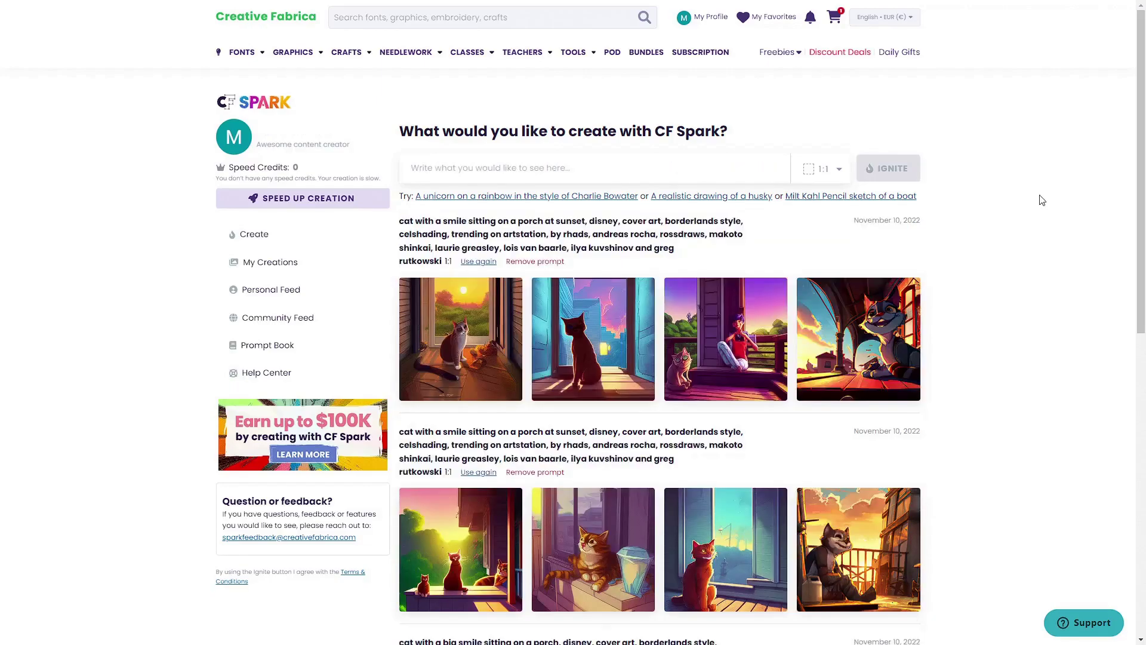
{"action": "left_click", "coordinate": [913, 282]}
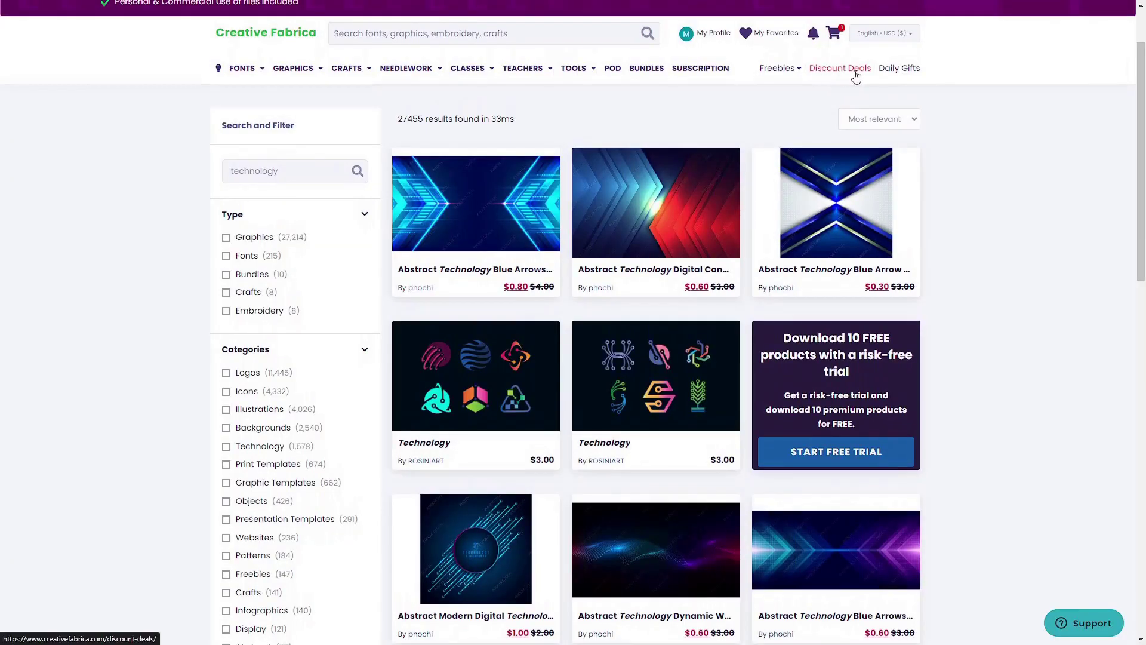
- Scroll through the Discount Deals page's offers down to the Iconic background listings
{"action": "left_click", "coordinate": [819, 78]}
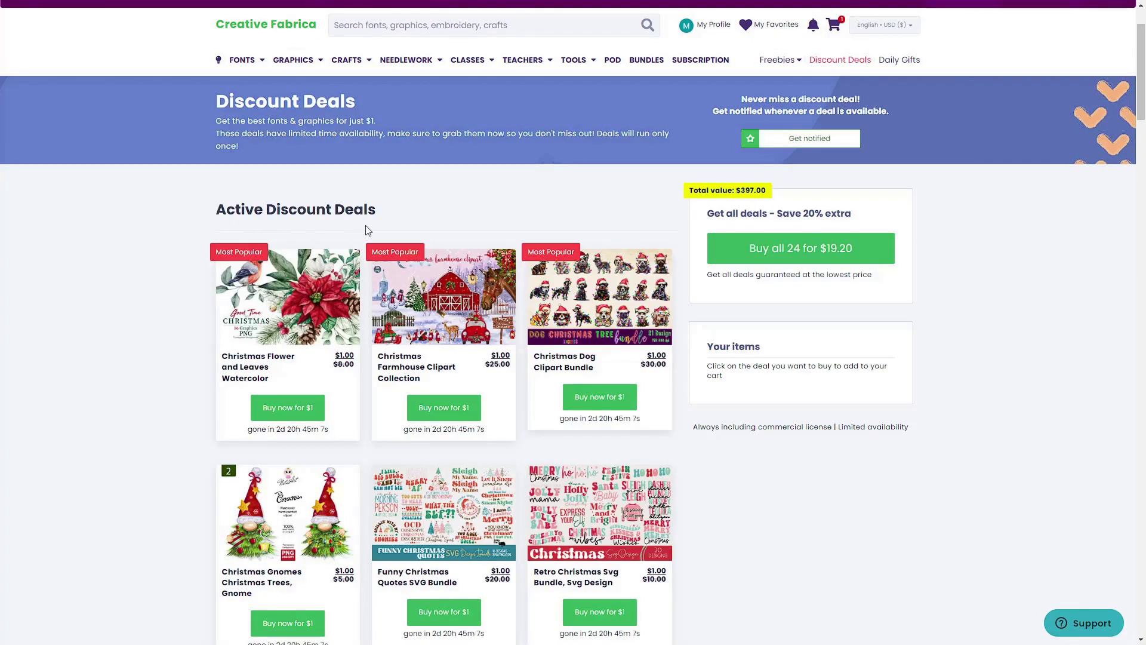
{"action": "scroll", "coordinate": [187, 232], "scroll_direction": "down", "scroll_amount": 1}
{"action": "scroll", "coordinate": [187, 232], "scroll_direction": "down", "scroll_amount": 2}
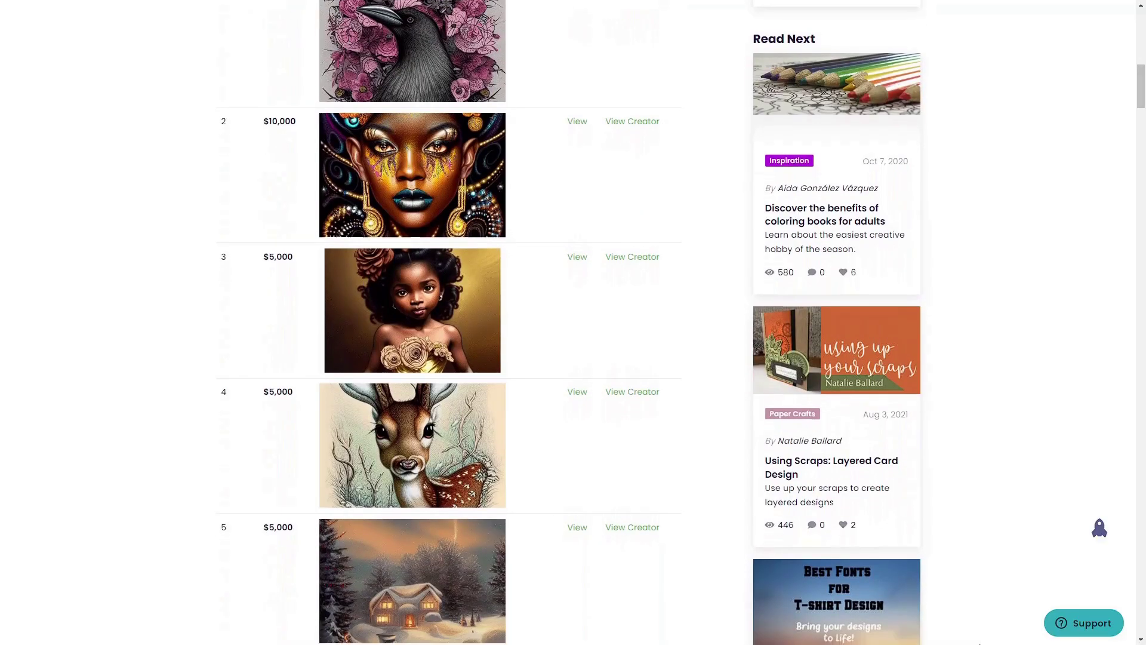
{"action": "scroll", "coordinate": [574, 323], "scroll_direction": "down", "scroll_amount": 3}
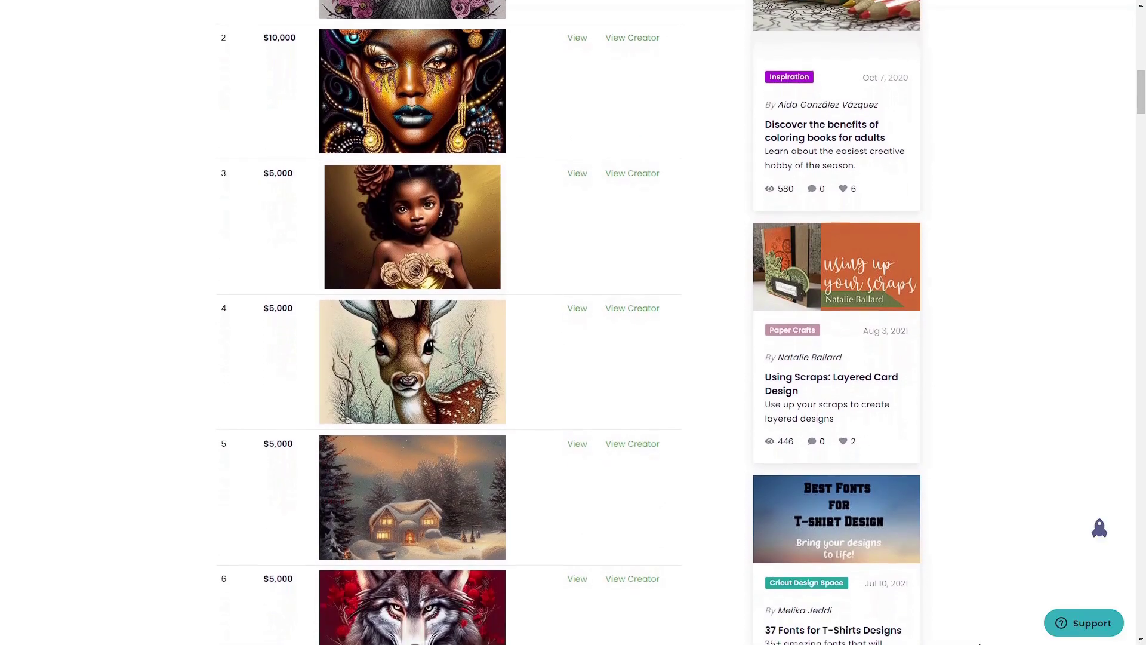
{"action": "scroll", "coordinate": [573, 322], "scroll_direction": "down", "scroll_amount": 1}
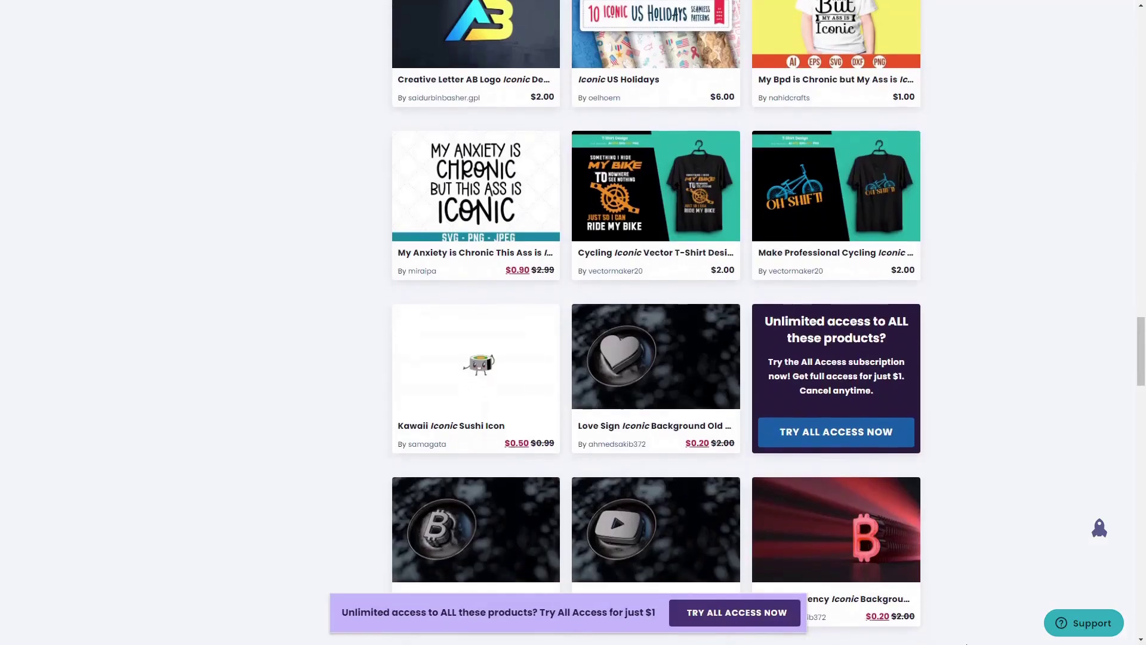
{"action": "scroll", "coordinate": [573, 323], "scroll_direction": "down", "scroll_amount": 3}
{"action": "scroll", "coordinate": [574, 323], "scroll_direction": "down", "scroll_amount": 3}
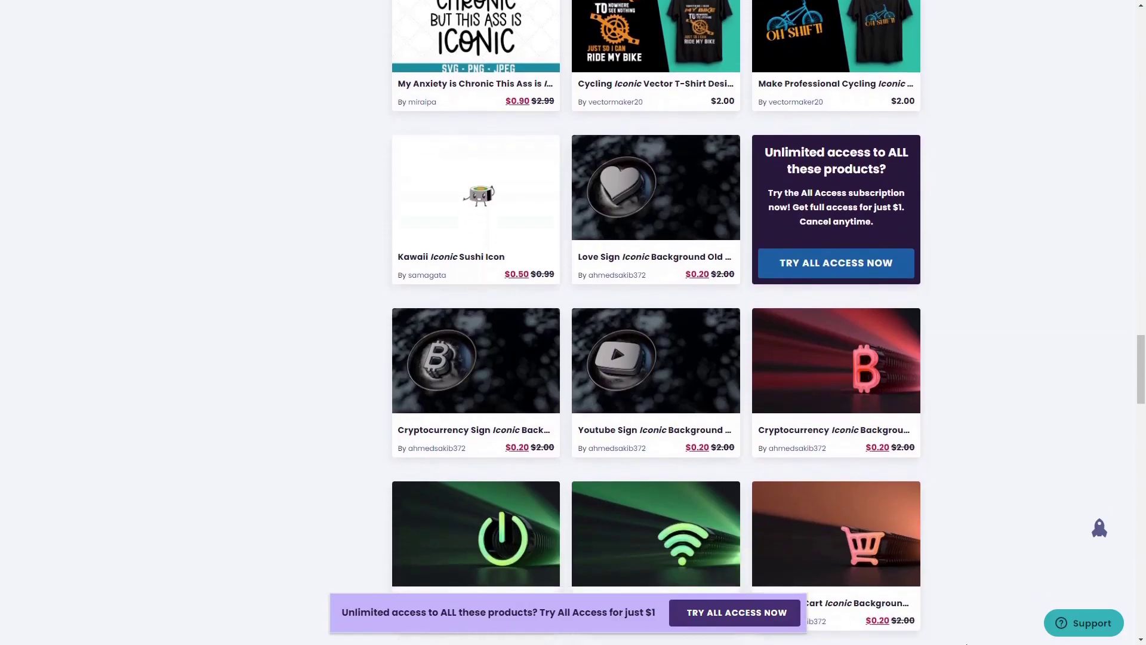
{"action": "scroll", "coordinate": [573, 322], "scroll_direction": "down", "scroll_amount": 3}
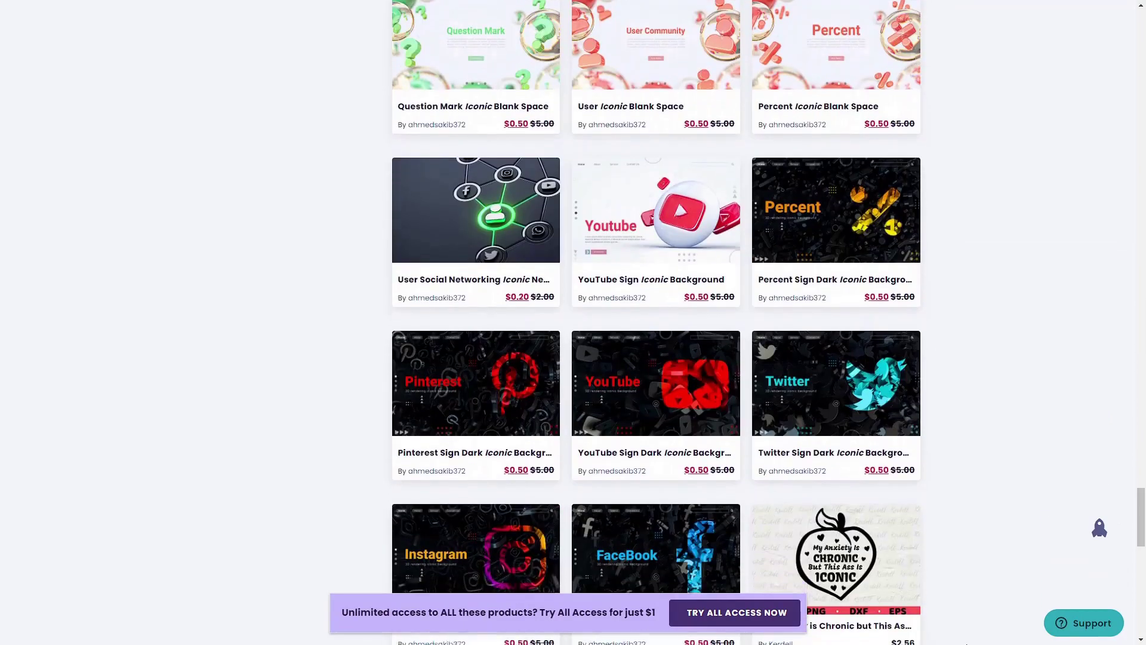
{"action": "scroll", "coordinate": [573, 323], "scroll_direction": "down", "scroll_amount": 3}
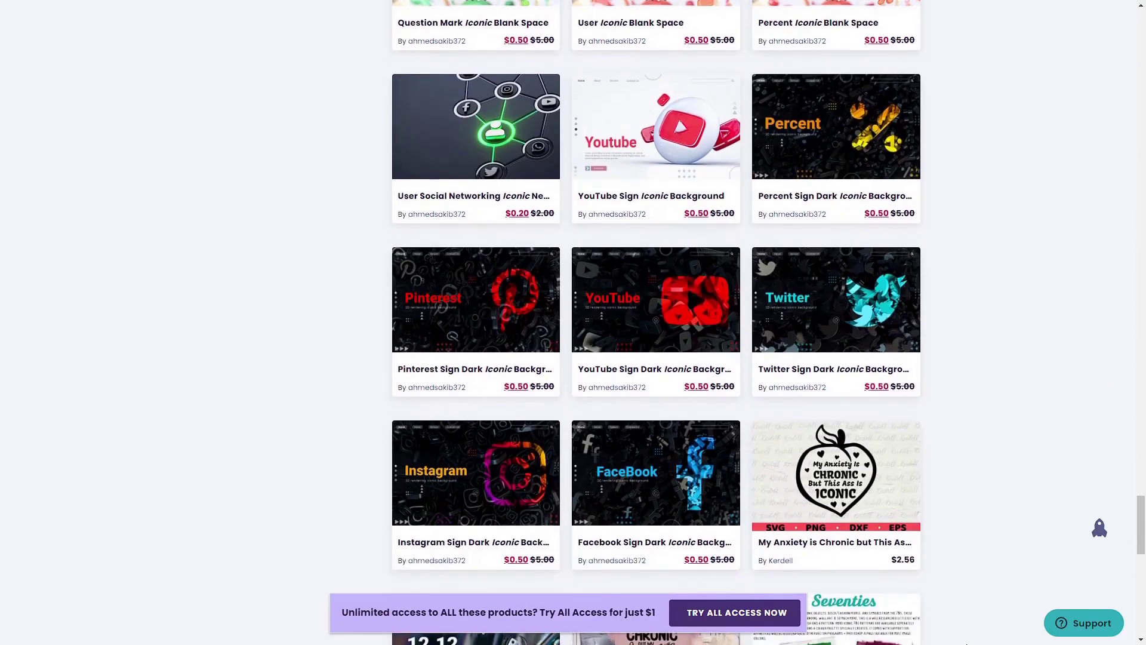
{"action": "scroll", "coordinate": [573, 322], "scroll_direction": "down", "scroll_amount": 3}
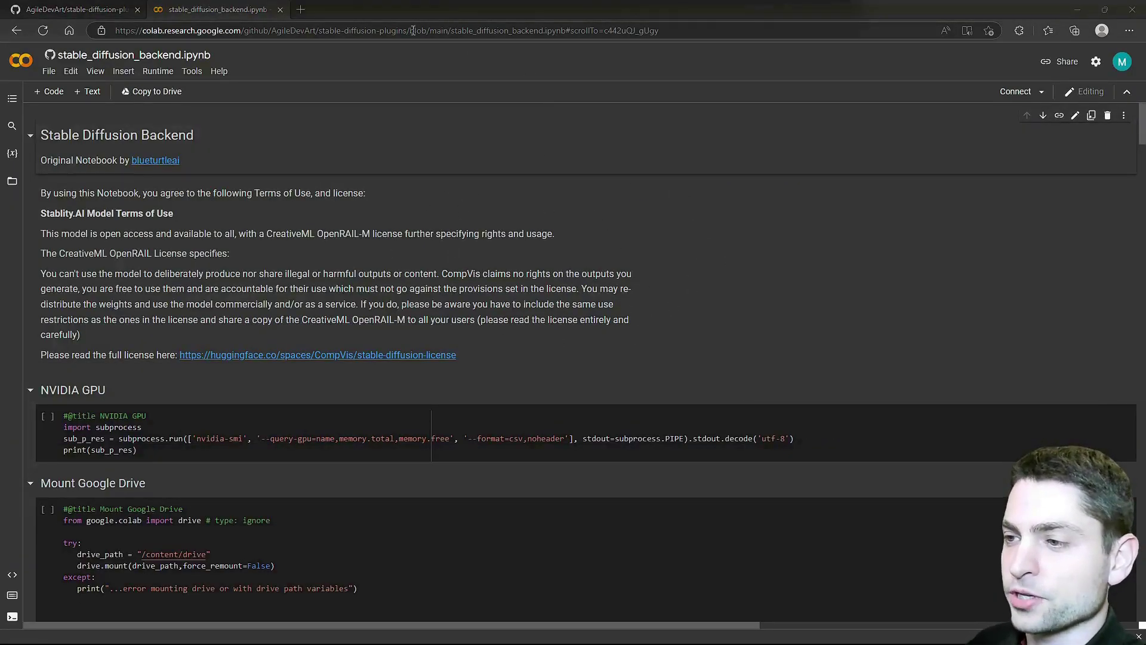
- Run the NVIDIA GPU check cell despite the warning; it reports a Tesla T4
{"action": "scroll", "coordinate": [669, 179], "scroll_direction": "down", "scroll_amount": 3}
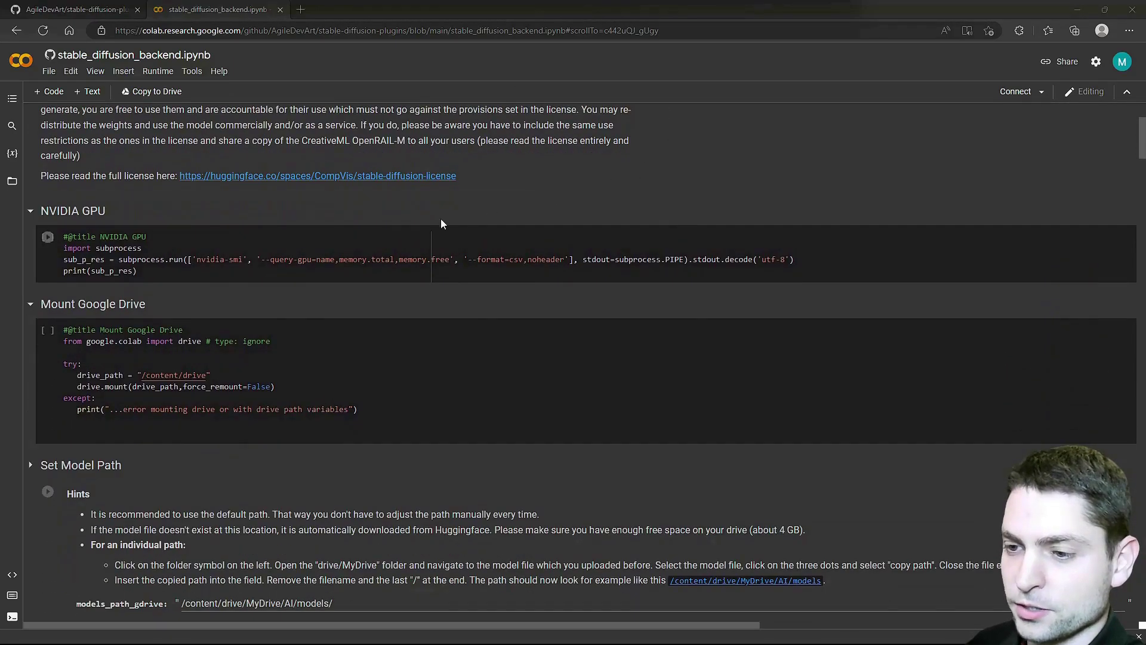
{"action": "left_click", "coordinate": [48, 238]}
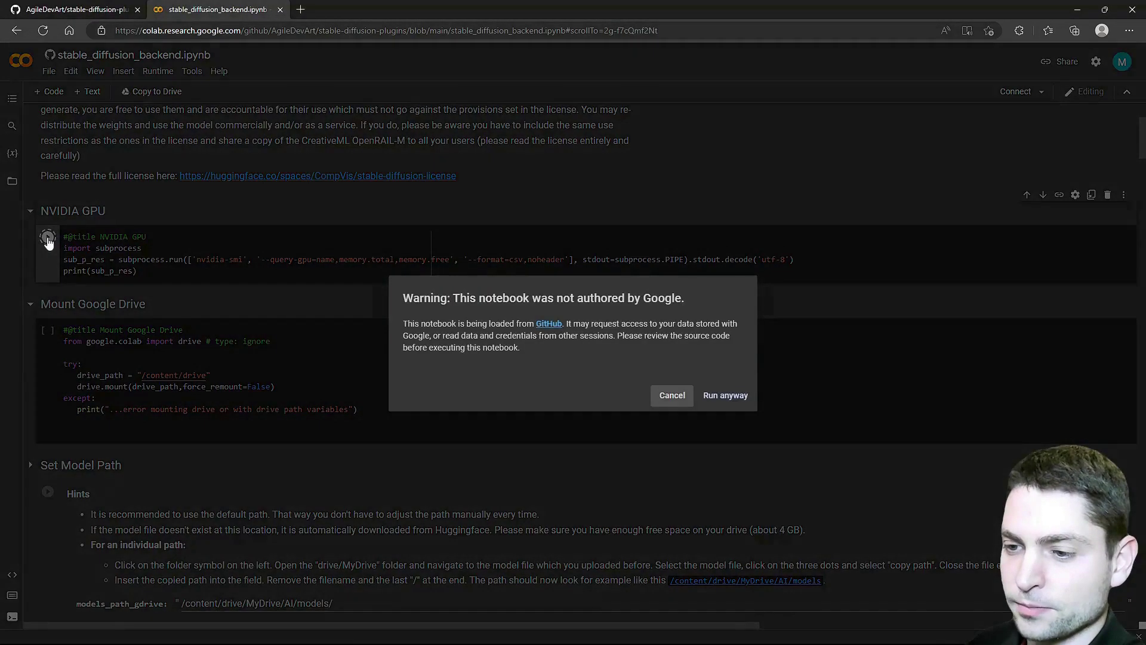
{"action": "left_click", "coordinate": [725, 396]}
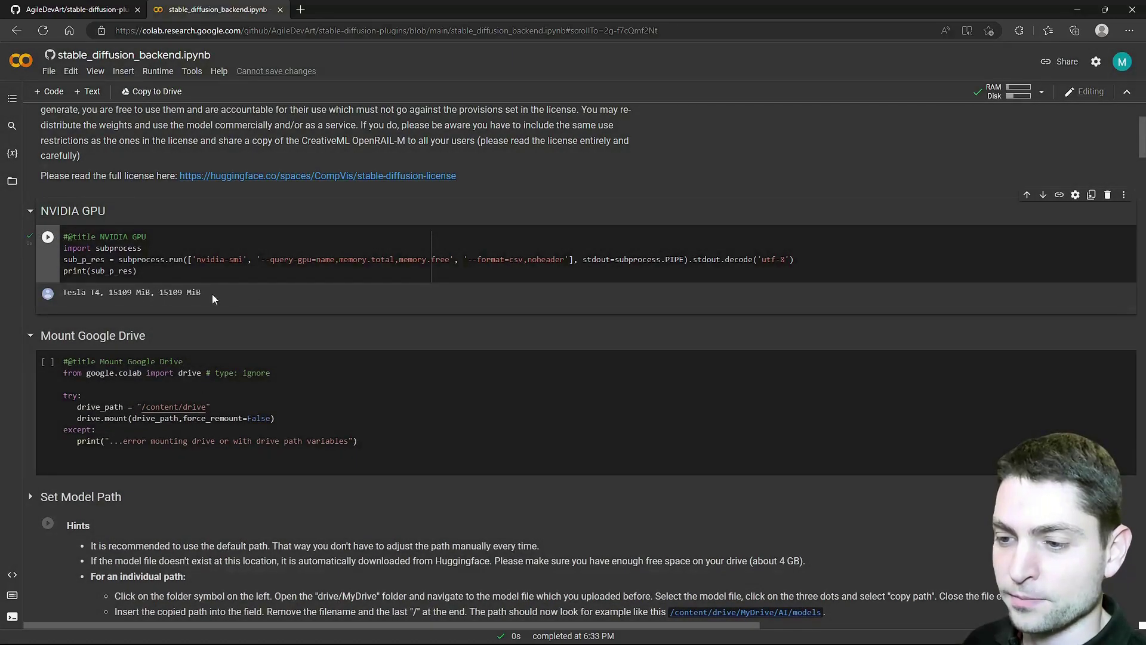
- Mount Google Drive at /content/drive, granting the notebook Drive access
{"action": "left_click", "coordinate": [47, 361]}
{"action": "left_click_drag", "start_coordinate": [333, 310], "coordinate": [660, 316]}
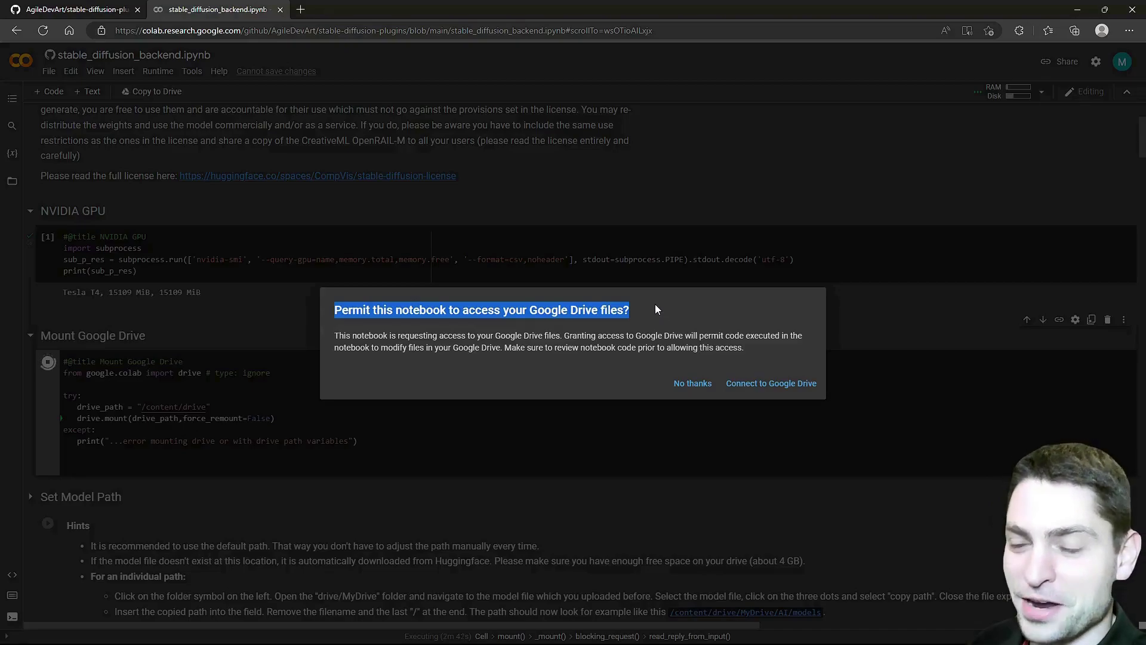
{"action": "left_click", "coordinate": [771, 386]}
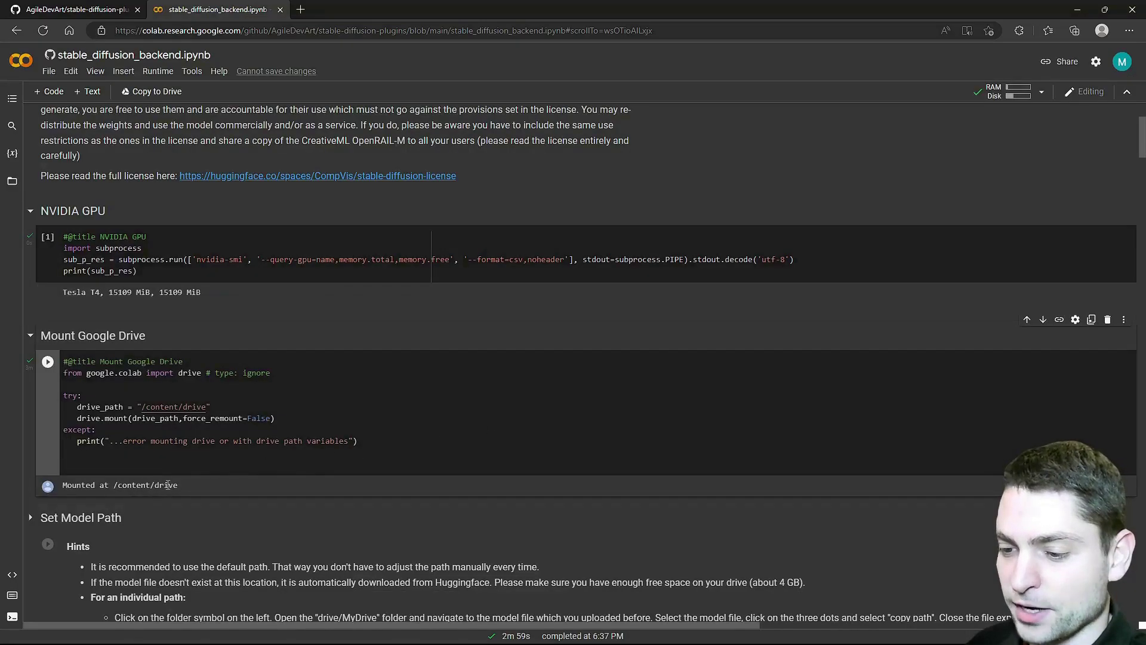
- Check the models_path_gdrive value and expand content > drive in the file browser to show MyDrive
{"action": "scroll", "coordinate": [421, 505], "scroll_direction": "down", "scroll_amount": 5}
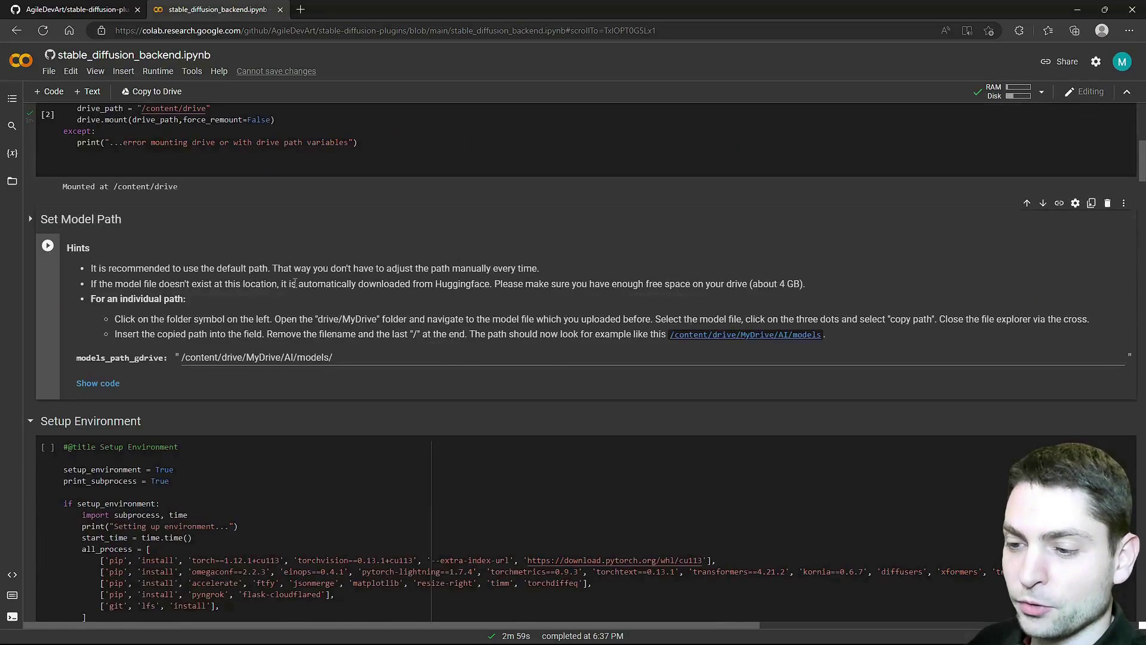
{"action": "left_click", "coordinate": [199, 357]}
{"action": "key", "text": "ctrl+a"}
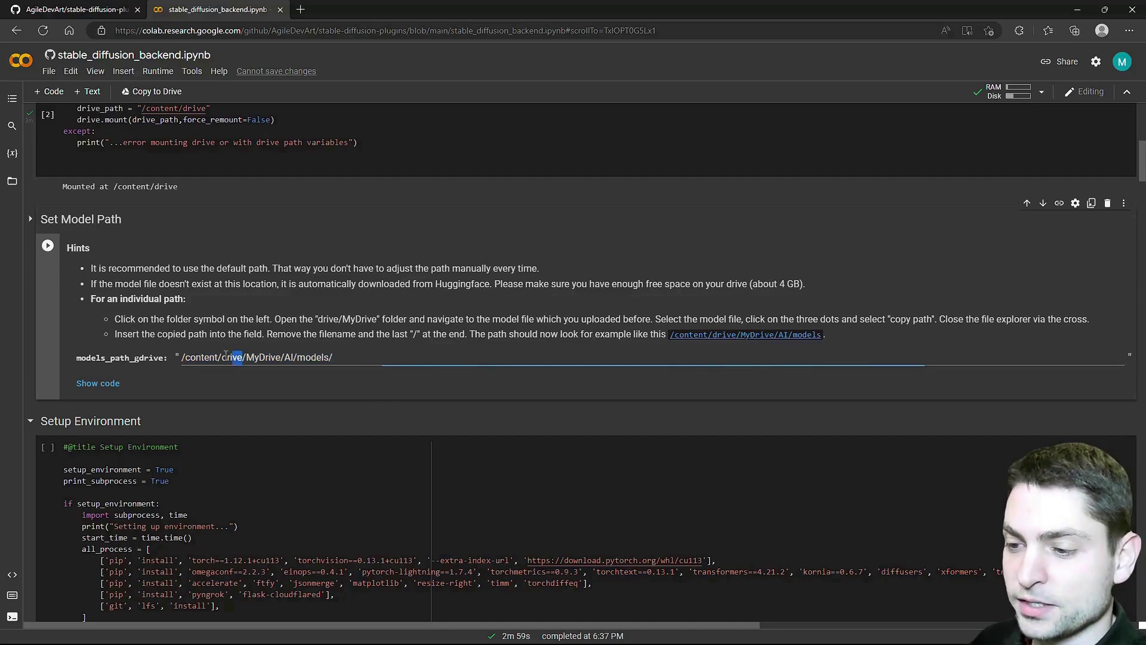
{"action": "left_click_drag", "start_coordinate": [244, 358], "coordinate": [181, 358]}
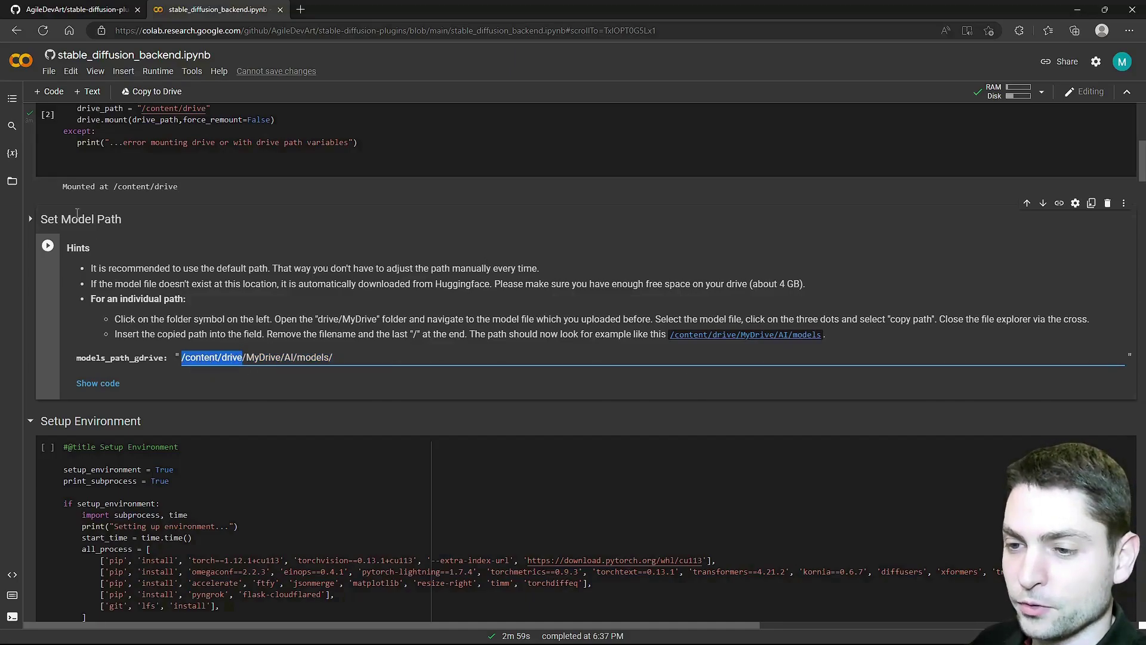
{"action": "left_click", "coordinate": [12, 180]}
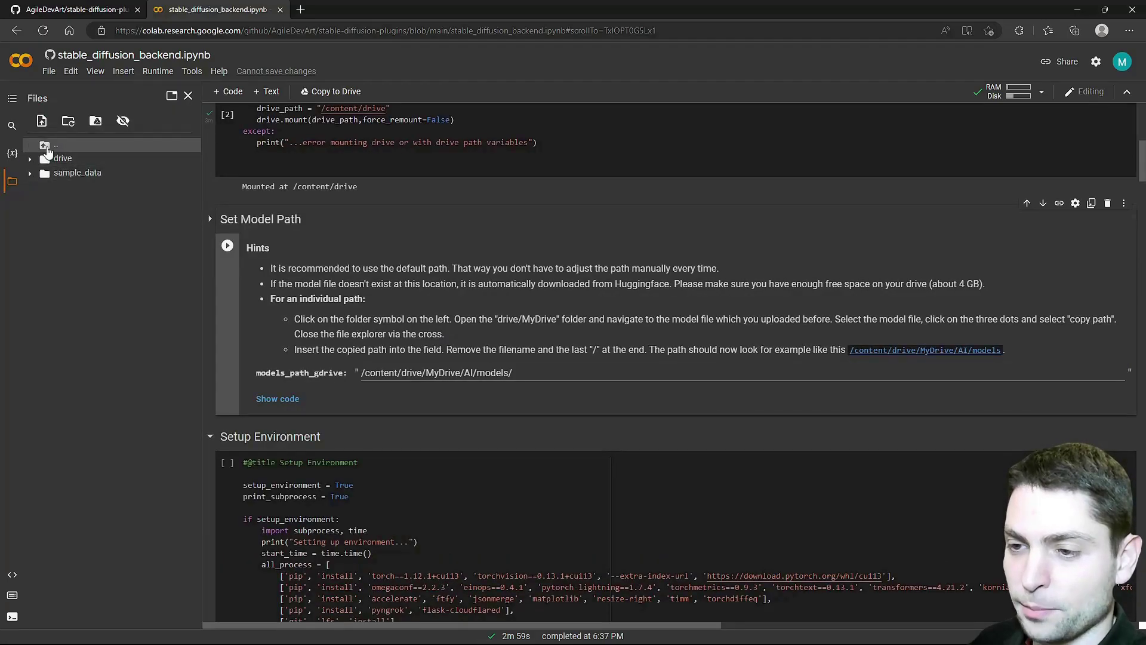
{"action": "double_click", "coordinate": [51, 148]}
{"action": "left_click", "coordinate": [29, 174]}
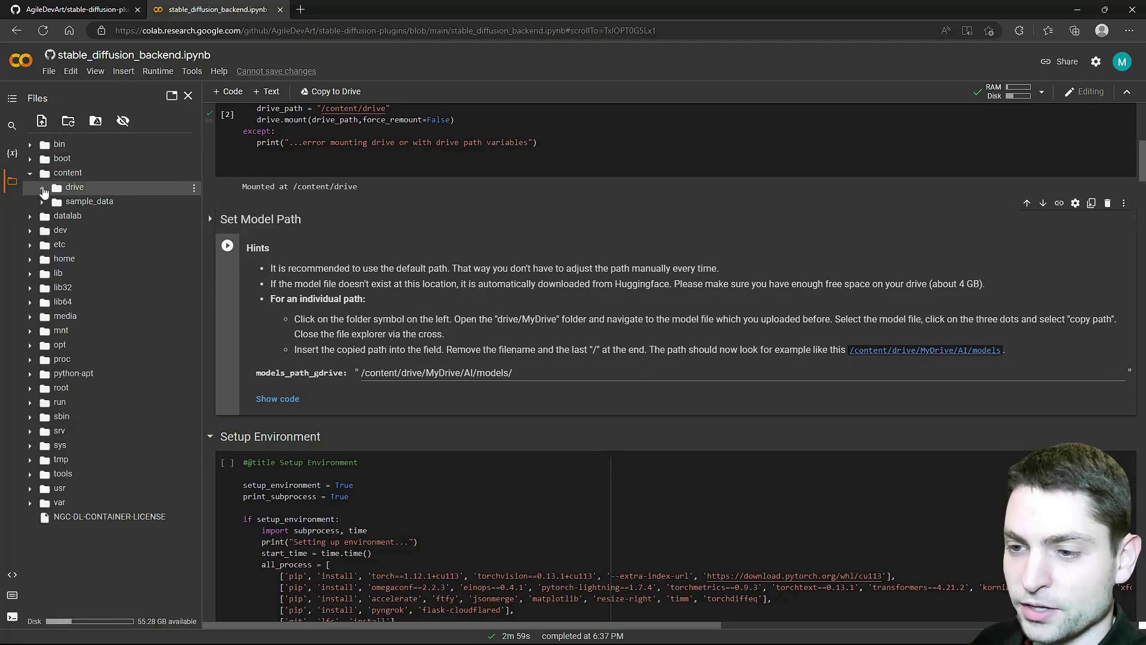
{"action": "left_click", "coordinate": [57, 188]}
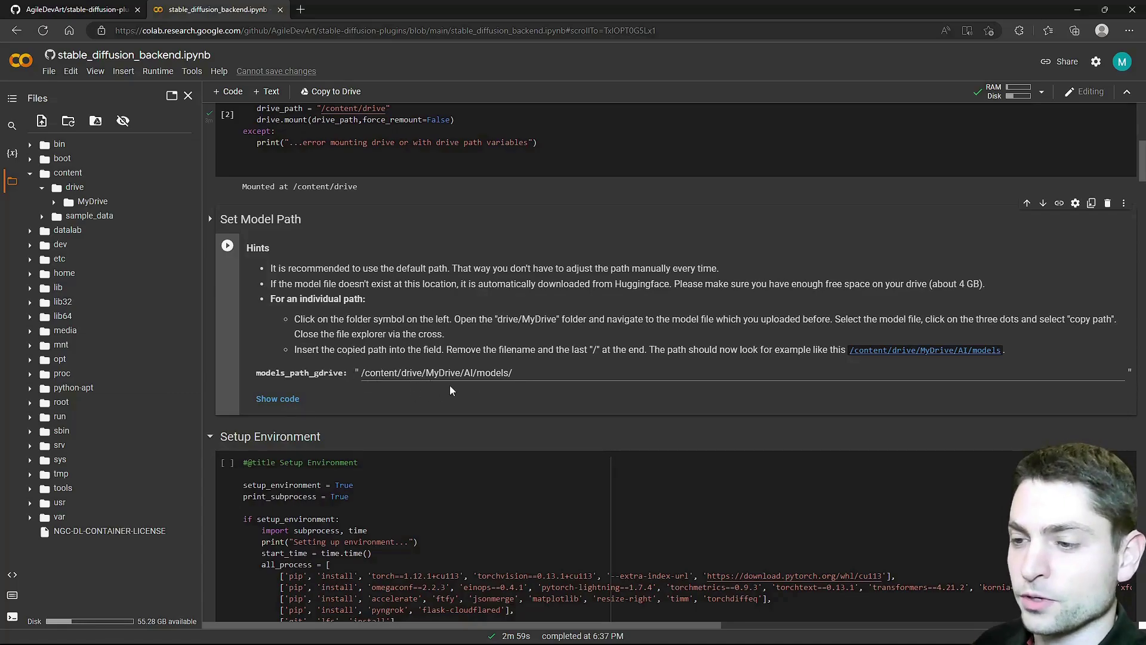
- Run Set Model Path, setting models to /content/drive/MyDrive/AI/models/ and output to MyDrive/AI/StableDiffusion
{"action": "left_click", "coordinate": [227, 247]}
{"action": "scroll", "coordinate": [597, 349], "scroll_direction": "down", "scroll_amount": 3}
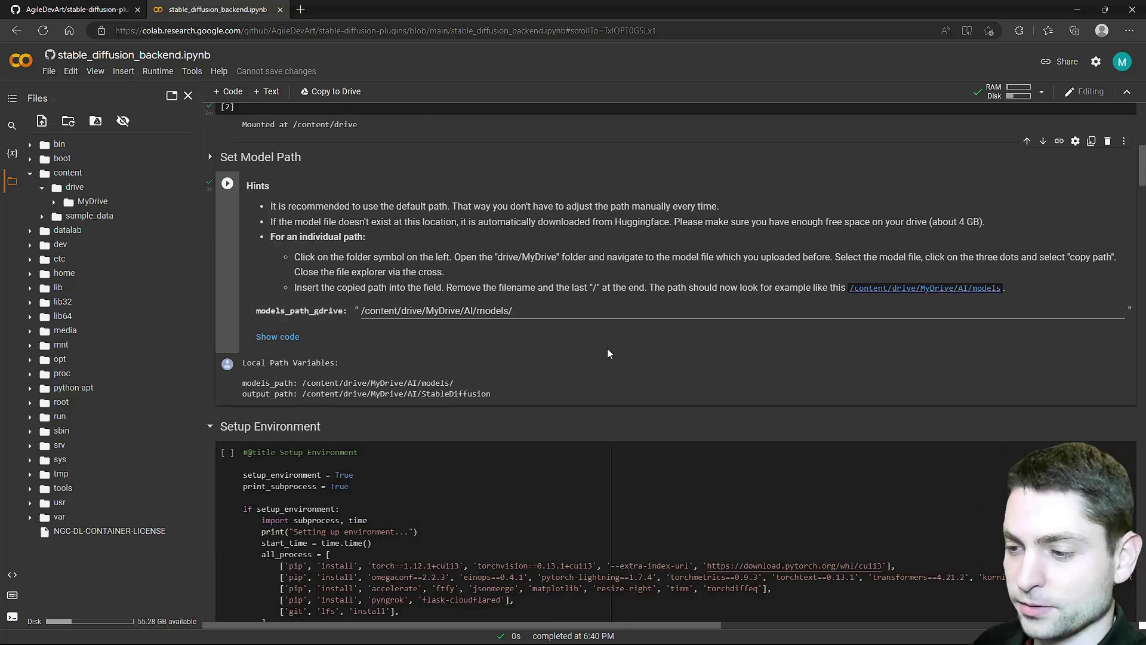
{"action": "scroll", "coordinate": [610, 321], "scroll_direction": "down", "scroll_amount": 2}
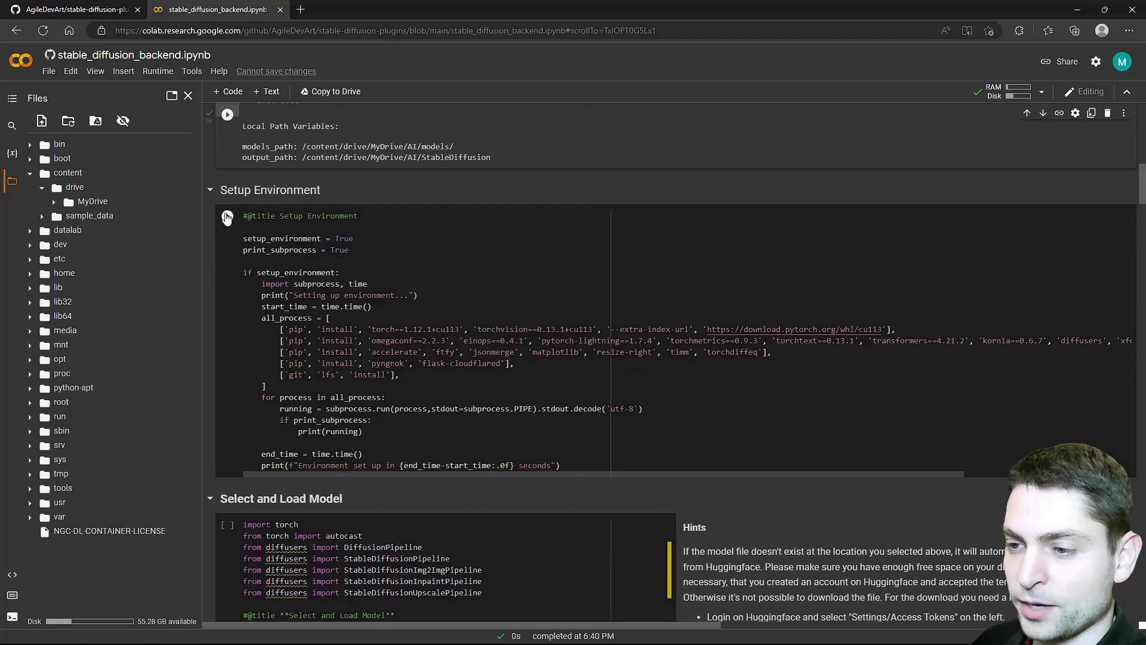
- Run Setup Environment and keep stable-diffusion-2-base as the model_checkpoint
{"action": "left_click", "coordinate": [227, 217]}
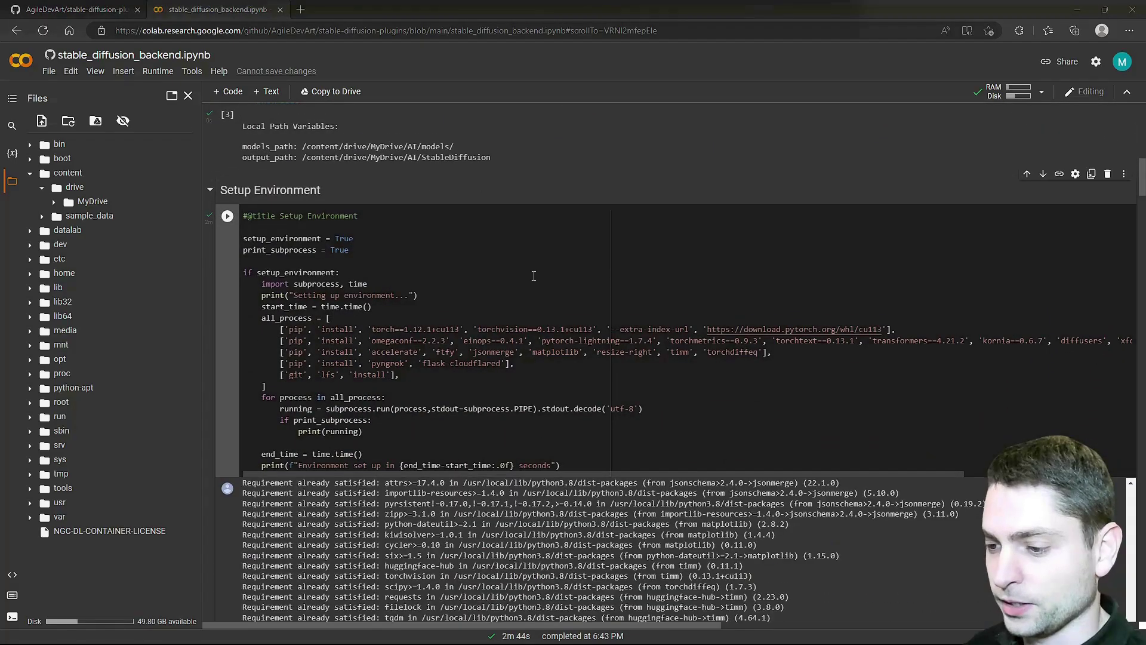
{"action": "scroll", "coordinate": [533, 276], "scroll_direction": "down", "scroll_amount": 3}
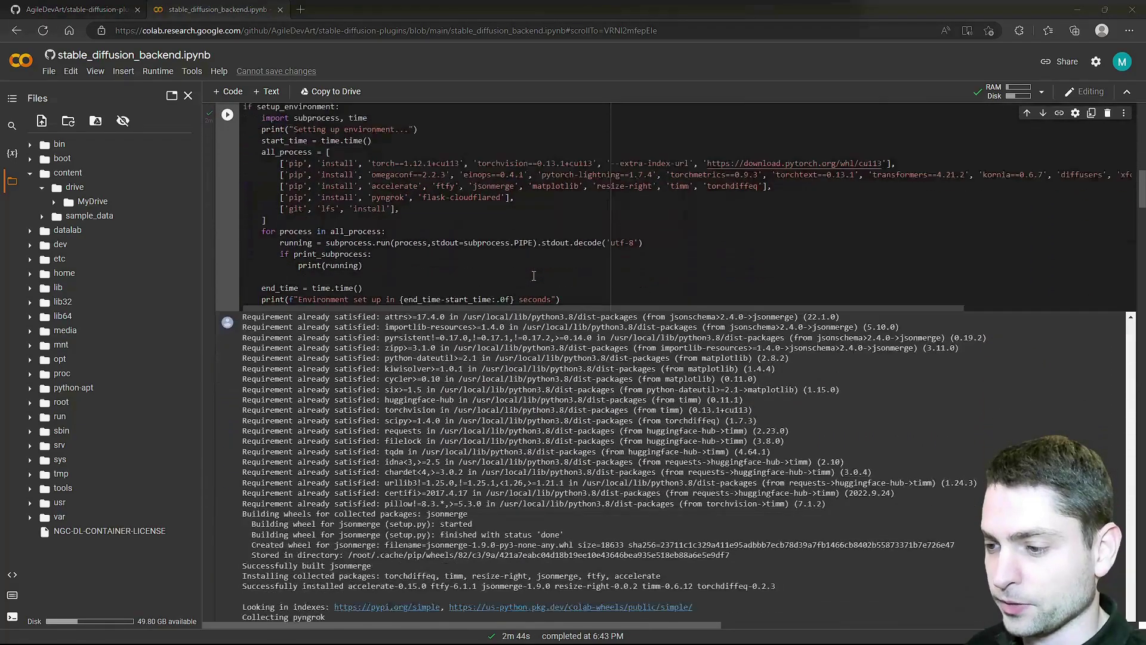
{"action": "scroll", "coordinate": [534, 275], "scroll_direction": "down", "scroll_amount": 10}
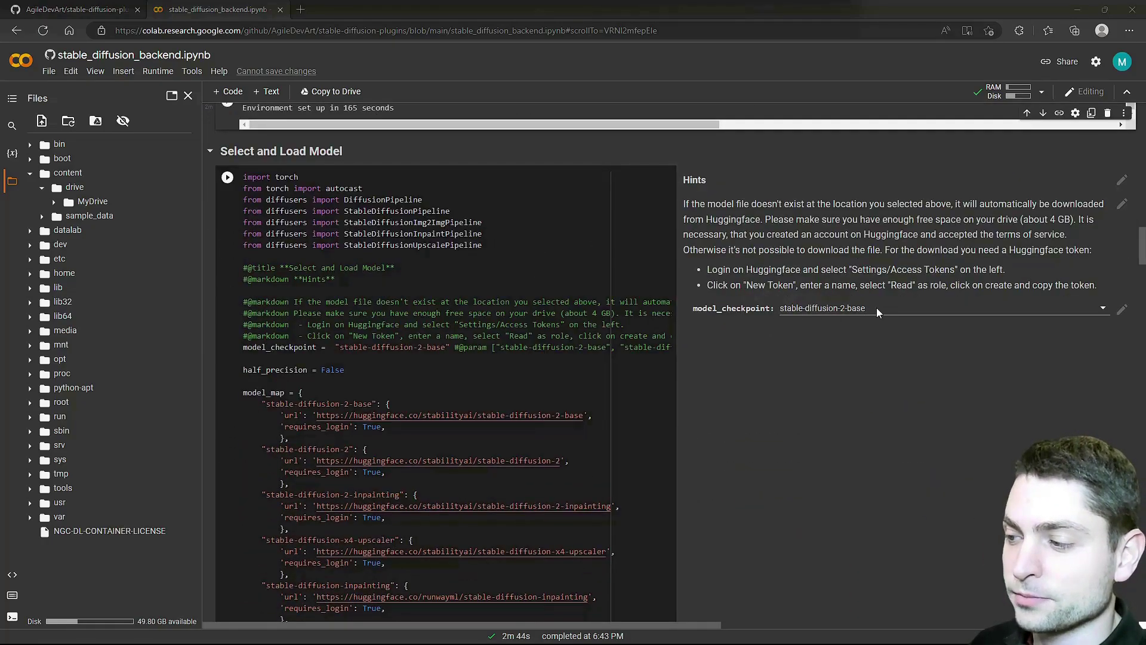
{"action": "left_click", "coordinate": [939, 309]}
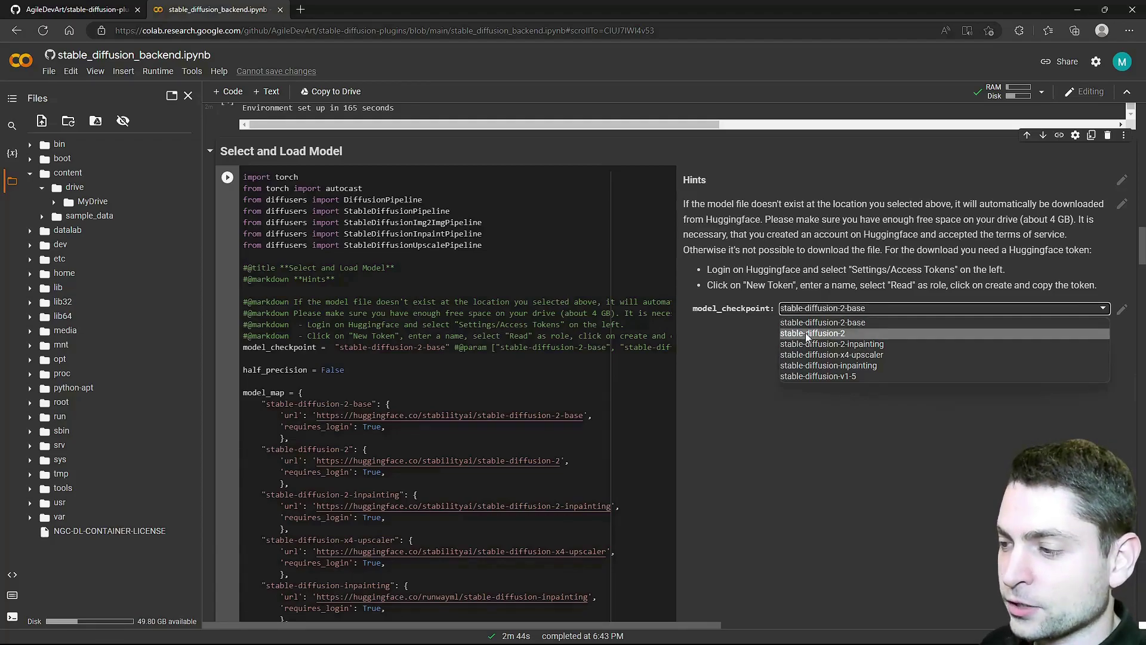
{"action": "left_click", "coordinate": [880, 323]}
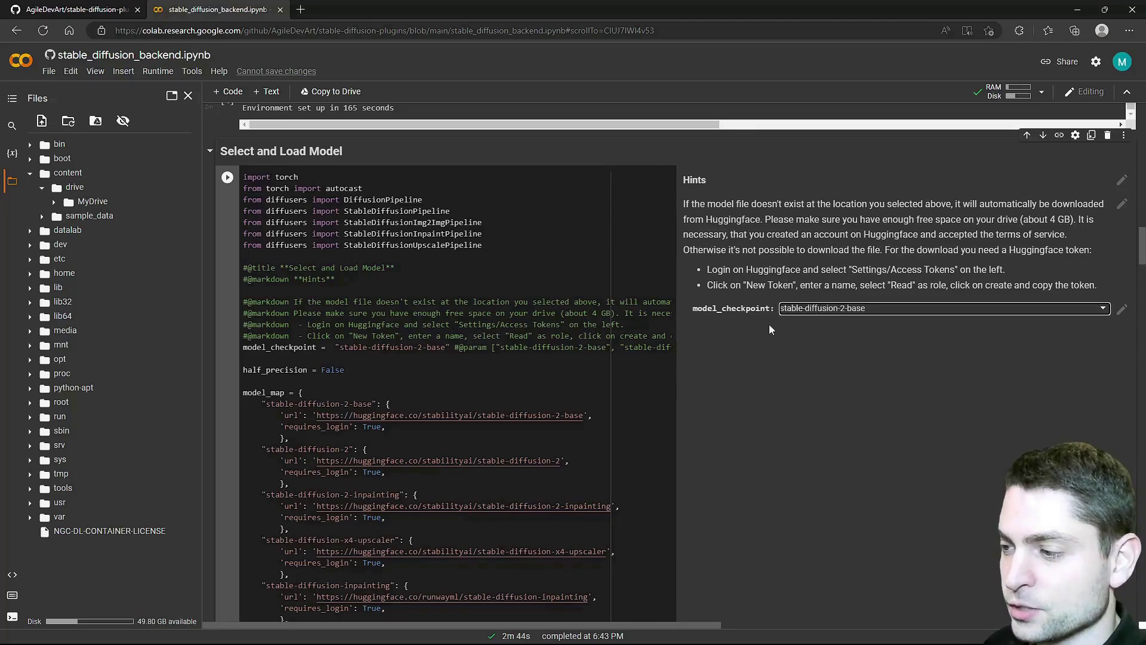
- Highlight the pipeline code's conditions for text2img, inpaint, upscale, img2img and the sd_v1 fallback
{"action": "scroll", "coordinate": [495, 358], "scroll_direction": "down", "scroll_amount": 15}
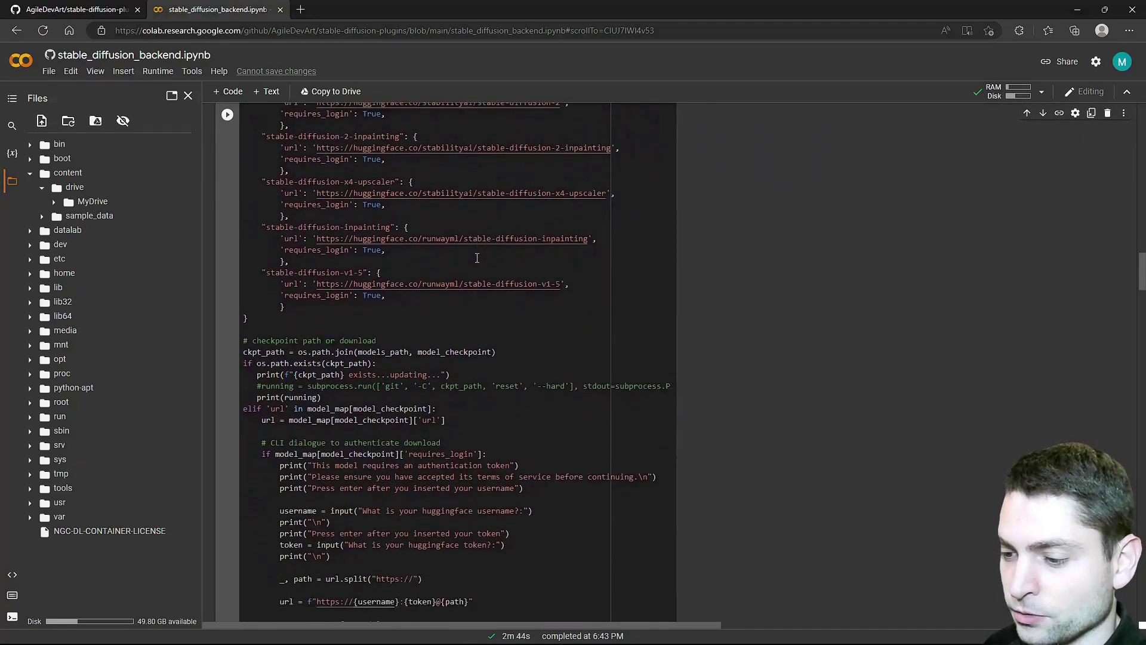
{"action": "left_click_drag", "start_coordinate": [497, 297], "coordinate": [266, 297]}
{"action": "double_click", "coordinate": [278, 308]}
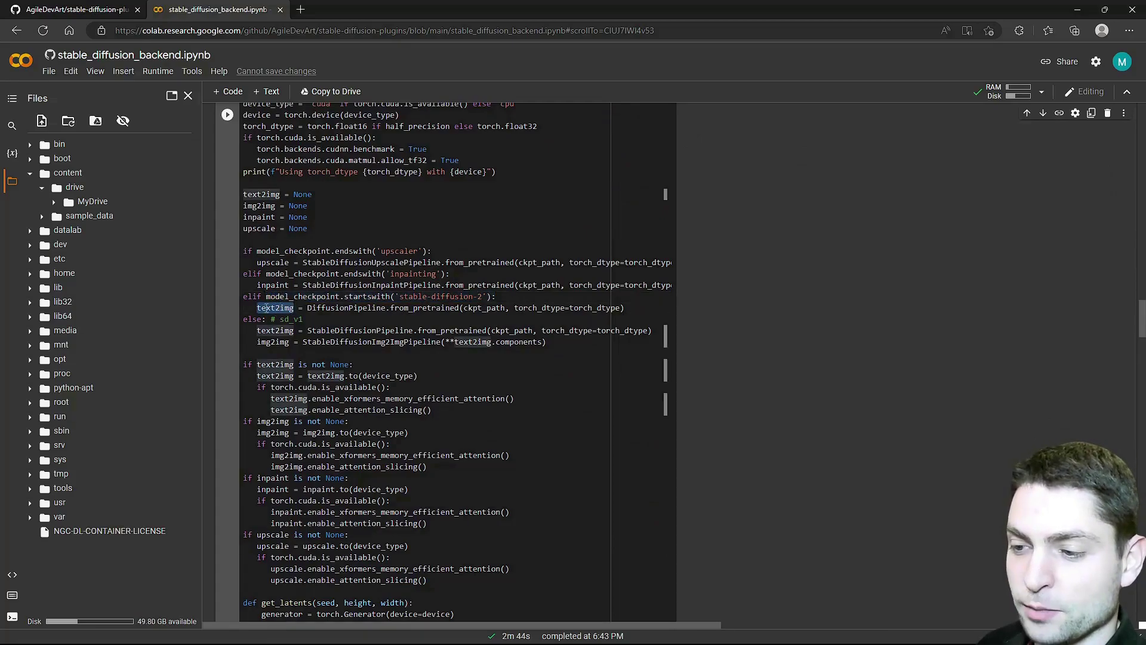
{"action": "left_click_drag", "start_coordinate": [450, 274], "coordinate": [265, 274]}
{"action": "double_click", "coordinate": [289, 285]}
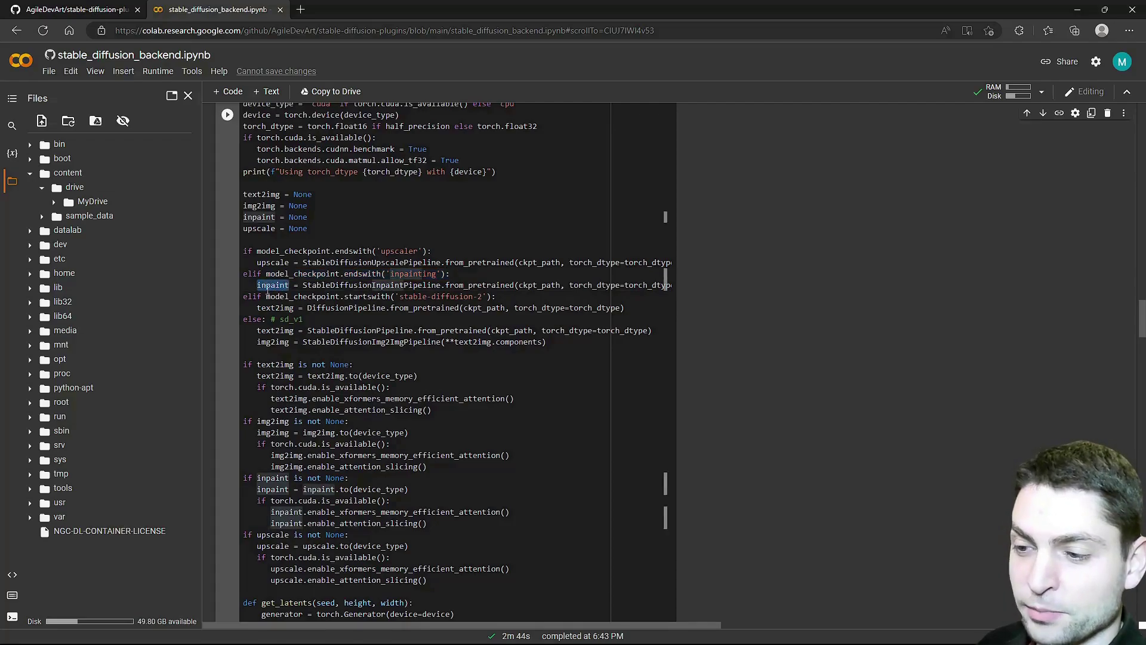
{"action": "left_click_drag", "start_coordinate": [433, 250], "coordinate": [257, 251]}
{"action": "double_click", "coordinate": [278, 263]}
{"action": "double_click", "coordinate": [272, 342]}
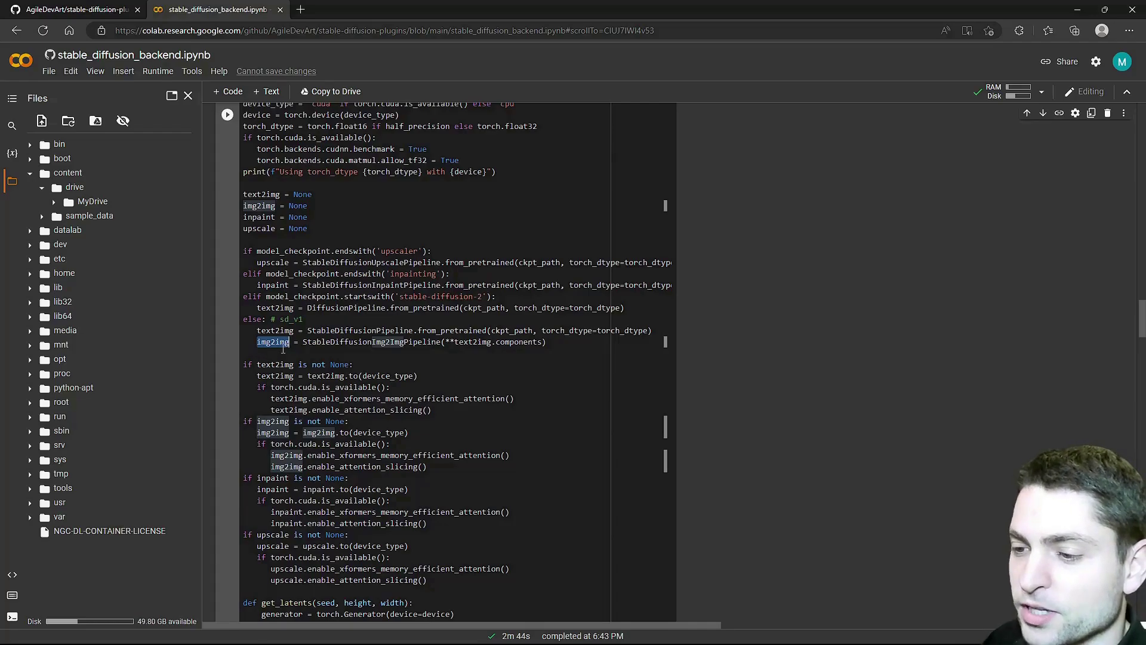
{"action": "double_click", "coordinate": [301, 319]}
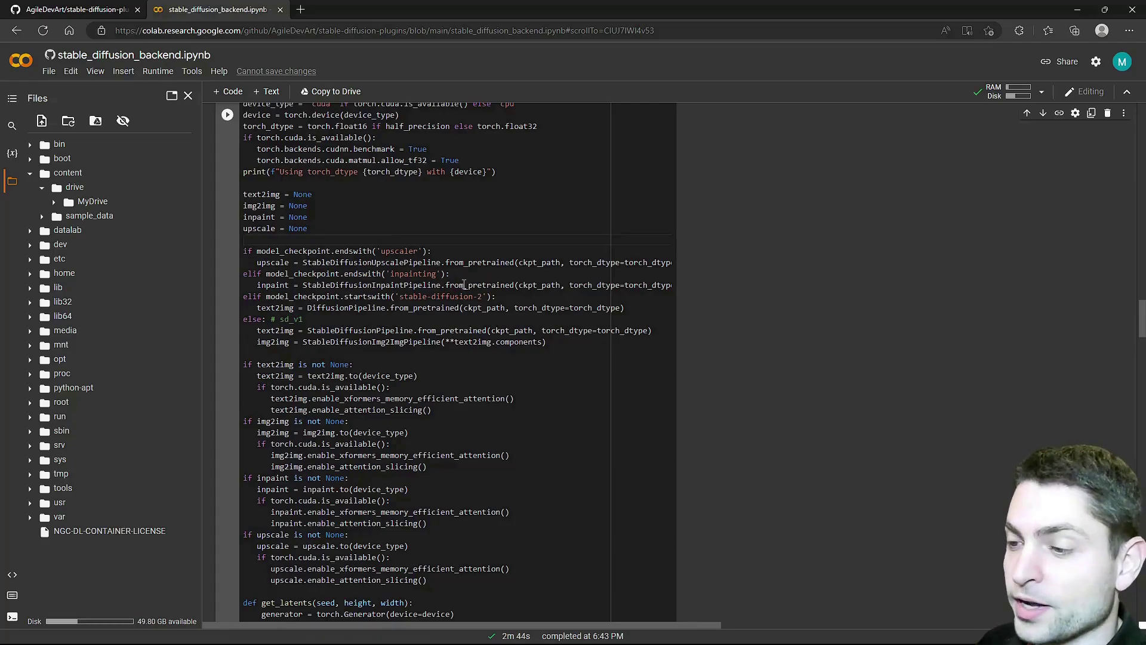
{"action": "left_click_drag", "start_coordinate": [482, 297], "coordinate": [404, 296]}
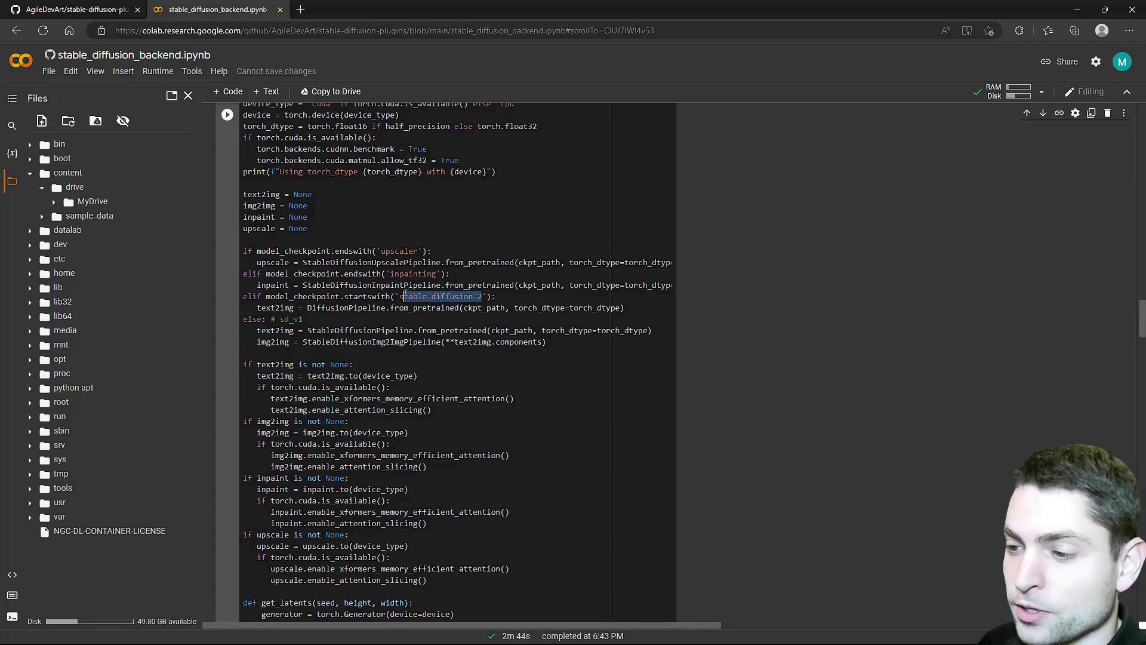
{"action": "left_click", "coordinate": [275, 308]}
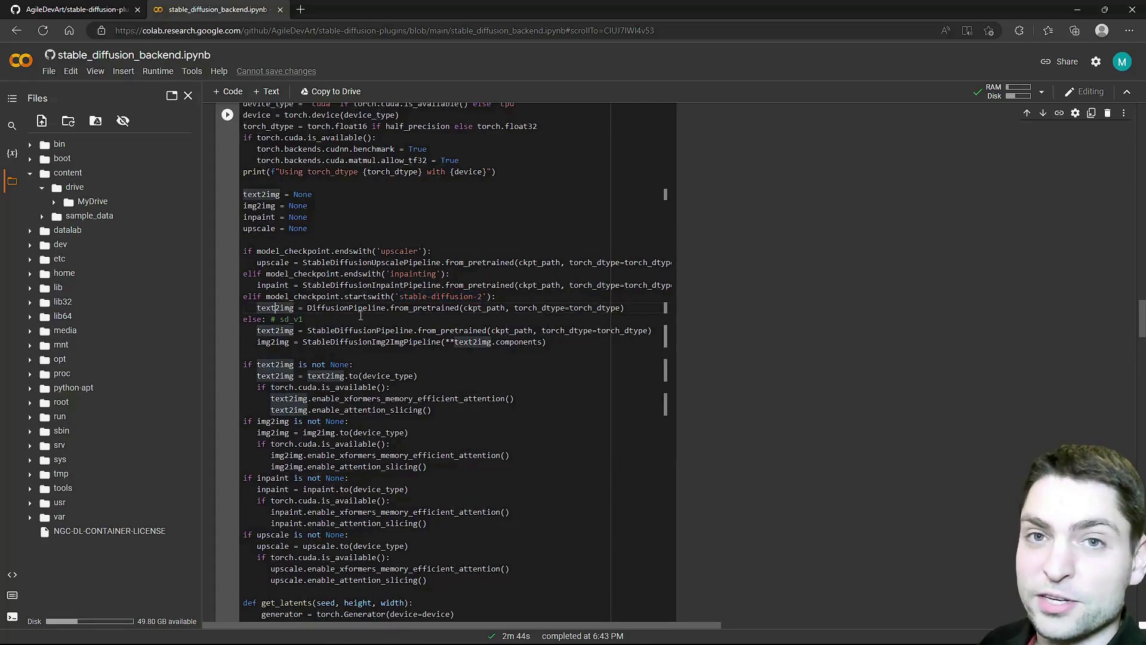
- Run Select and Load Model and enter the Hugging Face username at its prompt
{"action": "key", "text": "ctrl+Return"}
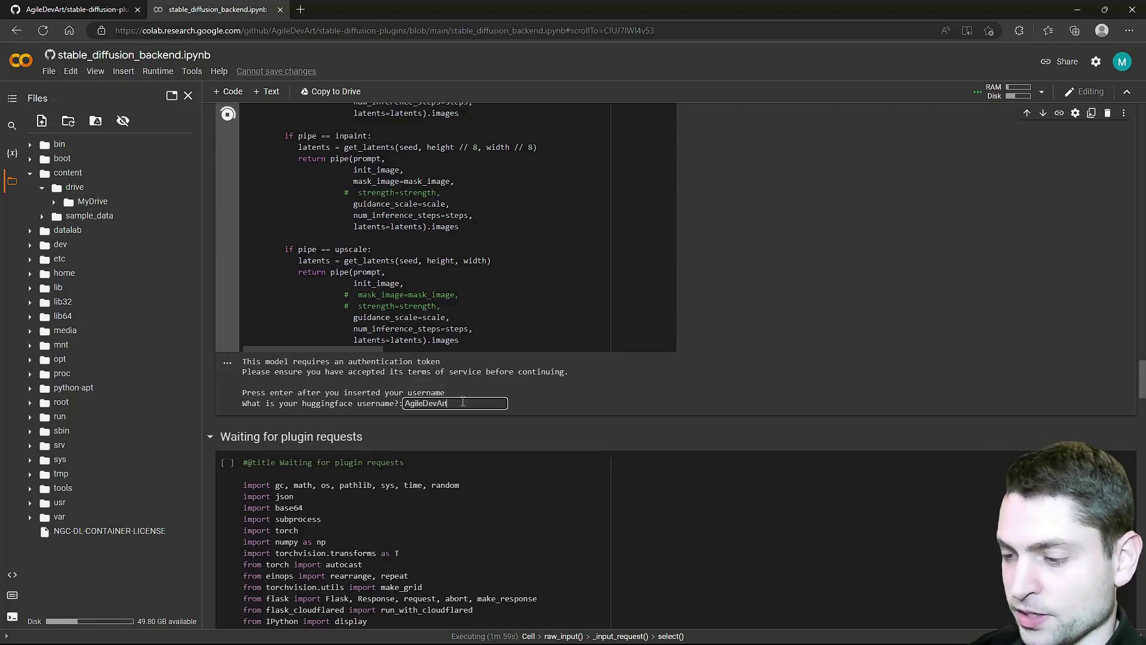
{"action": "key", "text": "Return"}
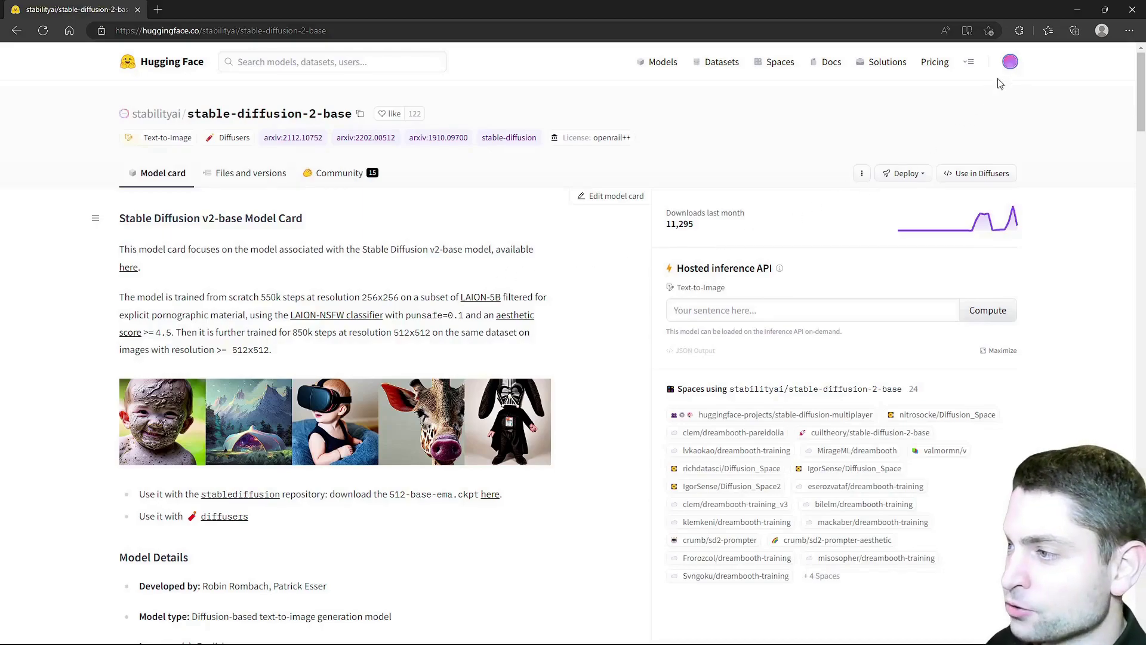
- Go to account Settings > Access Tokens and copy the READ token named test
{"action": "left_click", "coordinate": [1012, 63]}
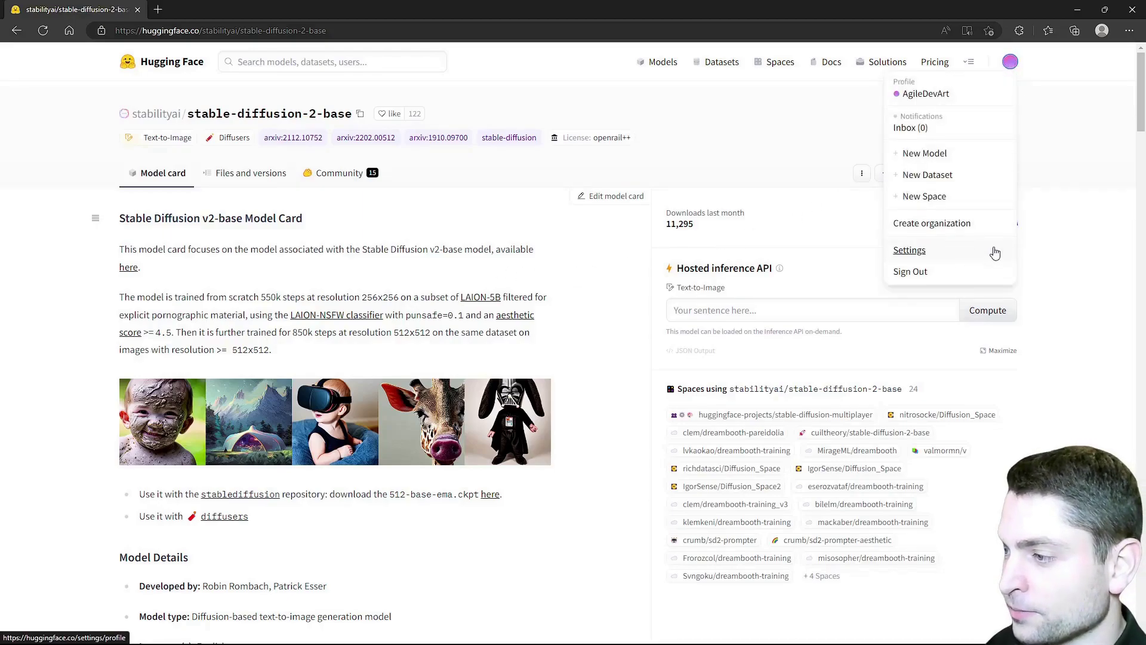
{"action": "left_click", "coordinate": [913, 248]}
{"action": "left_click", "coordinate": [193, 295]}
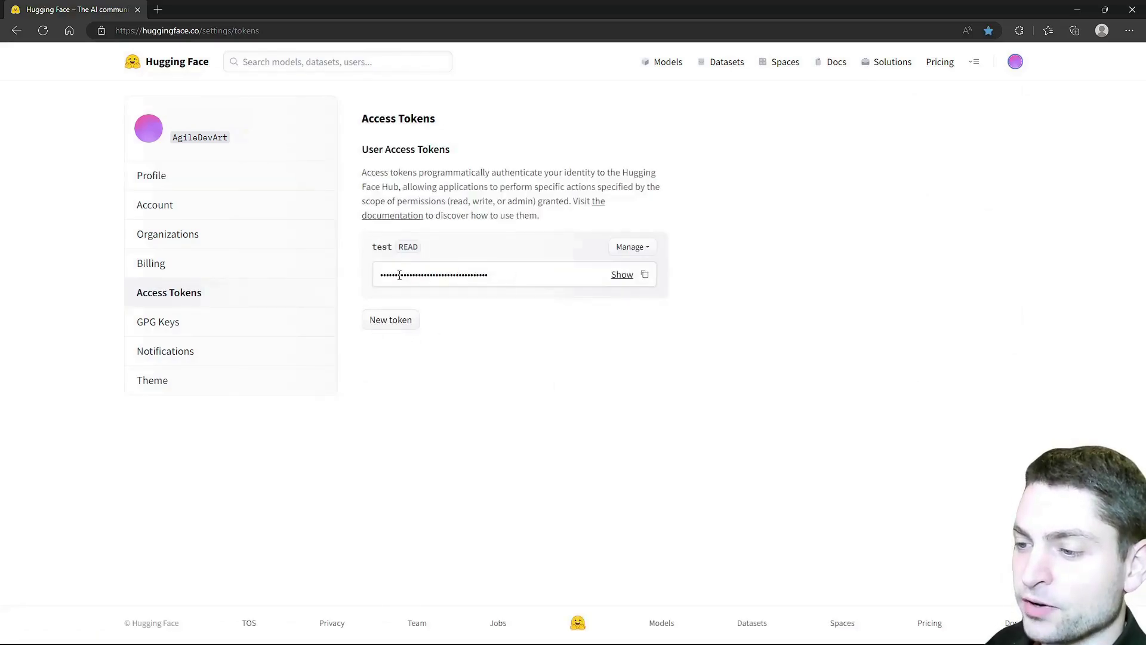
{"action": "left_click", "coordinate": [645, 276]}
- Paste the Hugging Face access token into Colab's token prompt and submit it
{"action": "key", "text": "alt+Tab"}
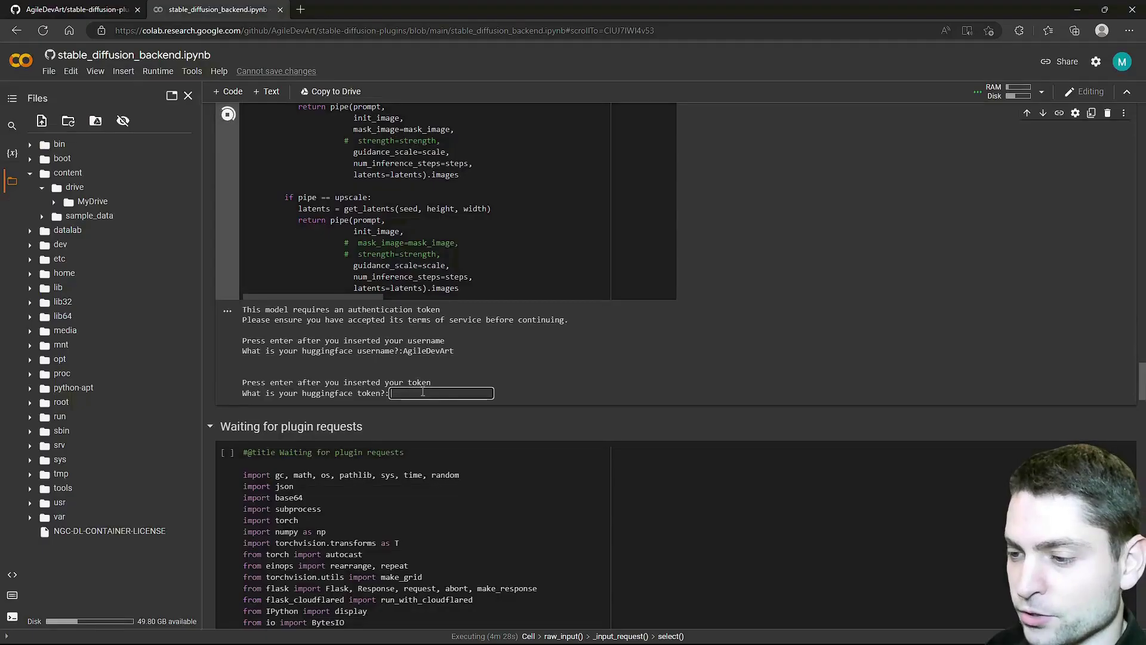
{"action": "key", "text": "ctrl+v"}
{"action": "key", "text": "Return"}
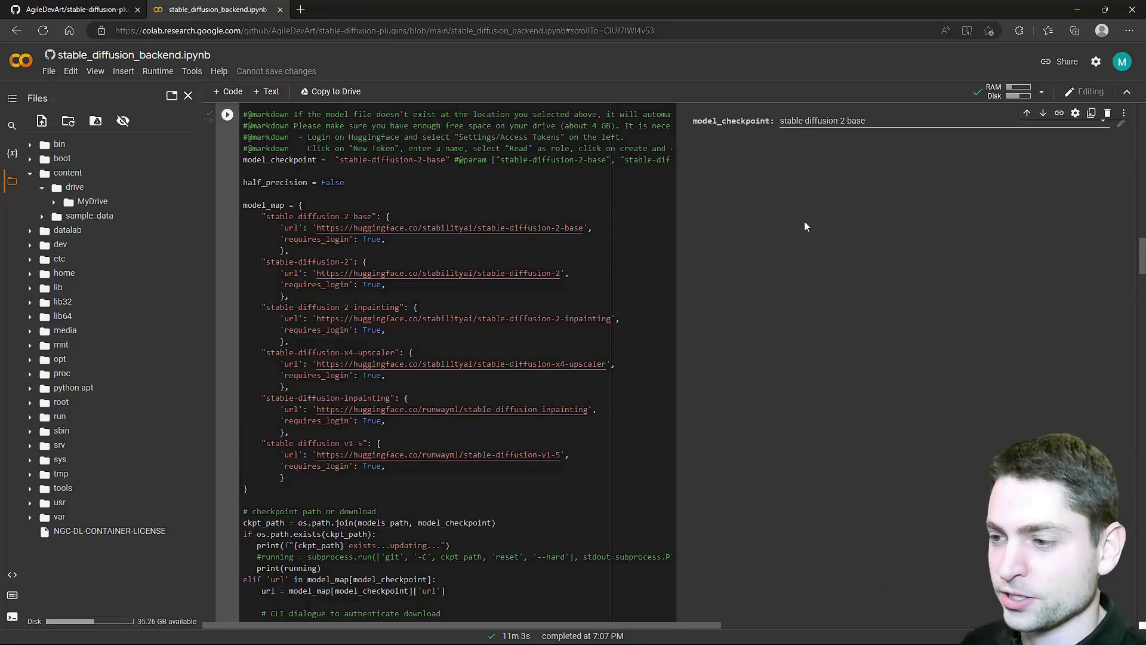
- Run the Waiting for plugin requests cell and select its trycloudflare.com server URL
{"action": "scroll", "coordinate": [804, 225], "scroll_direction": "down", "scroll_amount": 20}
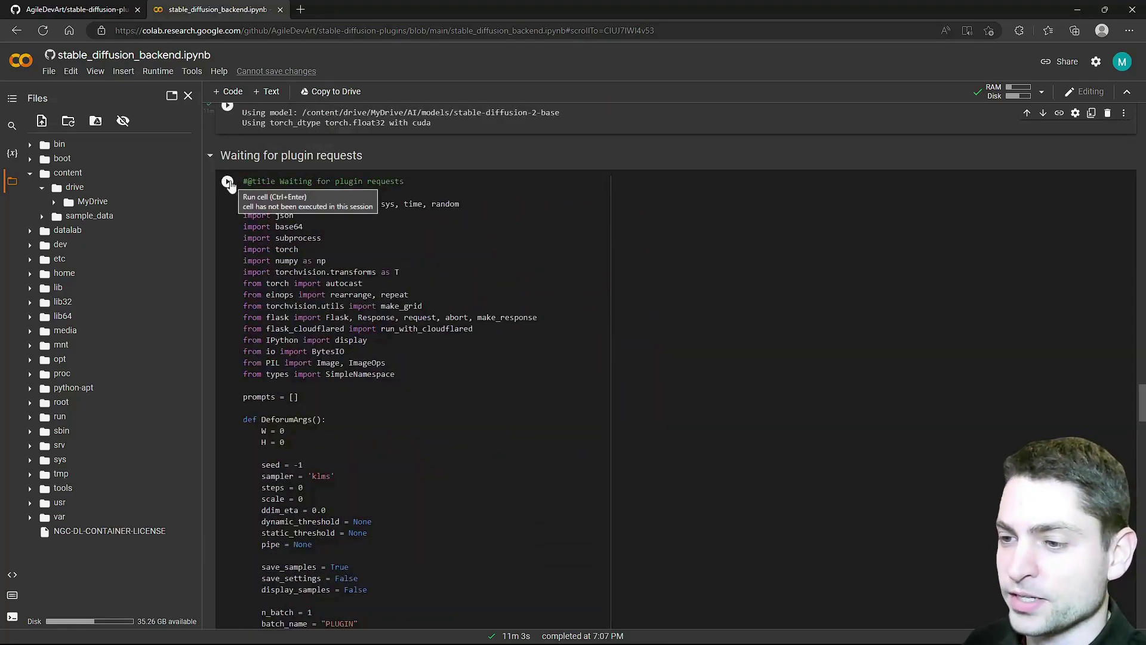
{"action": "left_click", "coordinate": [228, 183]}
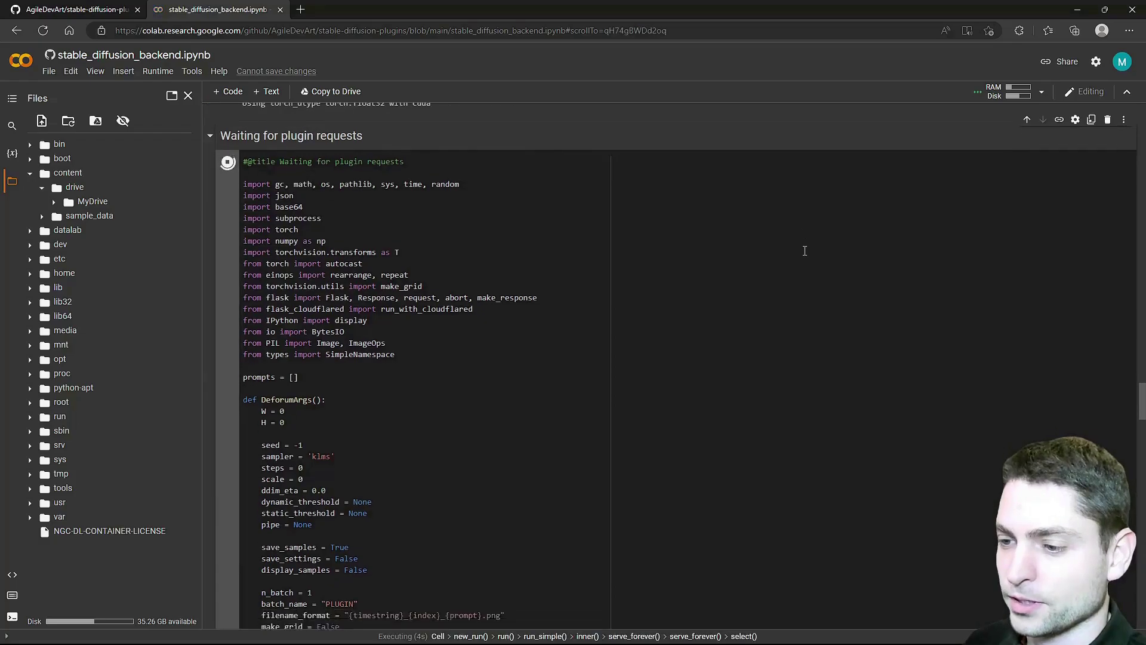
{"action": "scroll", "coordinate": [800, 239], "scroll_direction": "down", "scroll_amount": 10}
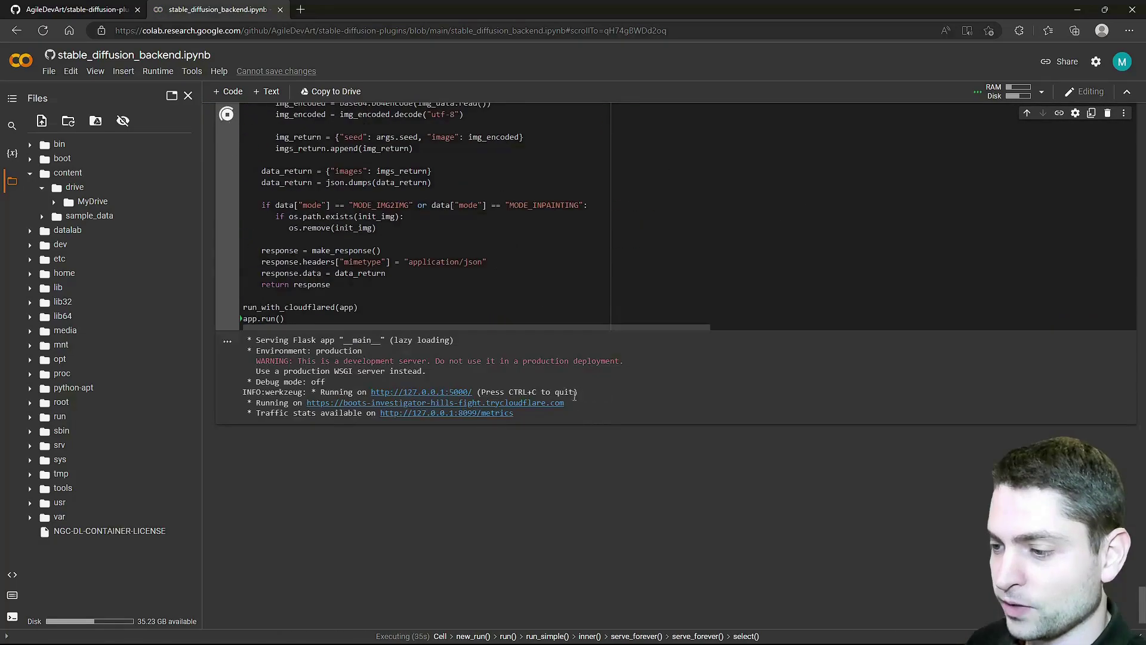
{"action": "left_click_drag", "start_coordinate": [566, 403], "coordinate": [306, 404]}
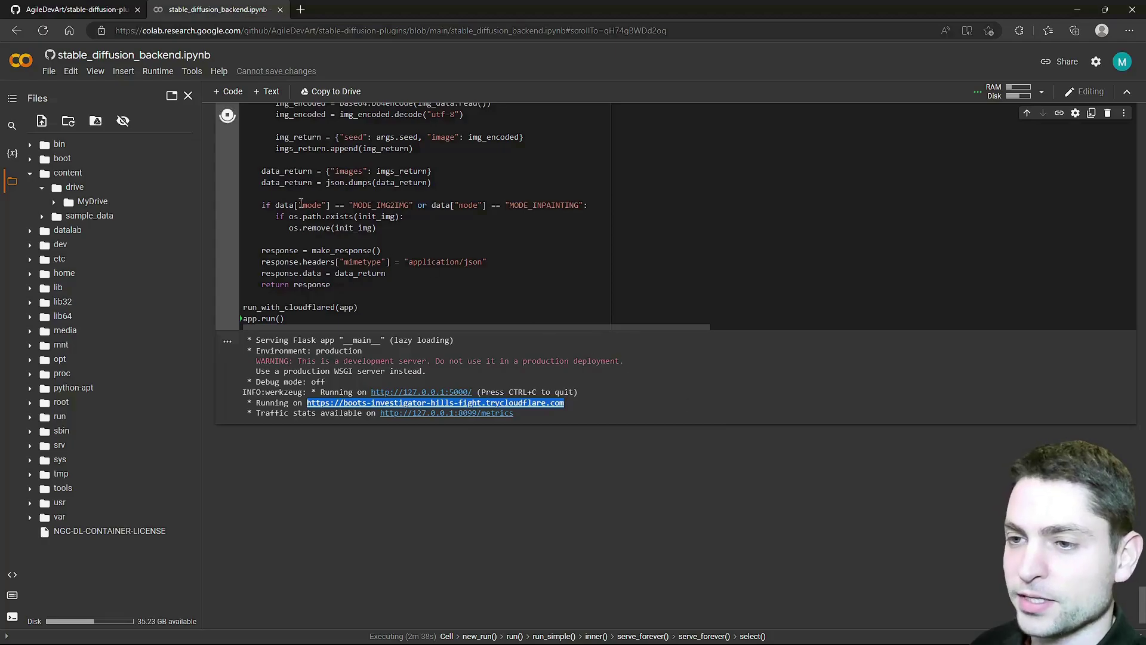
- Download the stable-diffusion-plugins repository from GitHub as a ZIP
{"action": "left_click", "coordinate": [85, 8]}
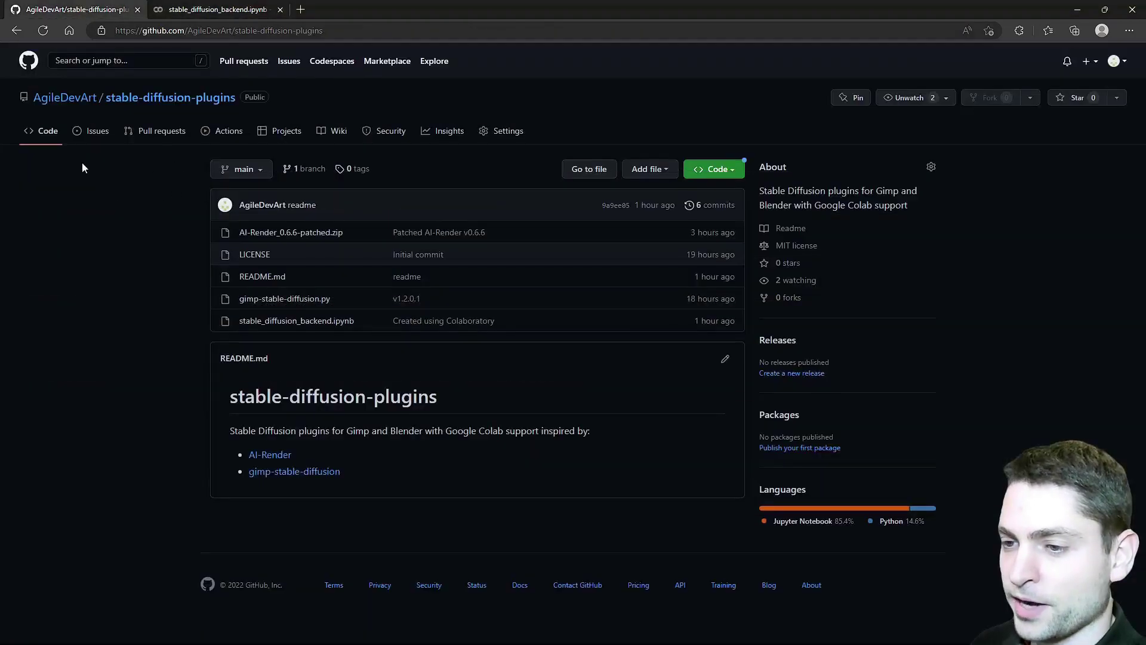
{"action": "left_click", "coordinate": [714, 169]}
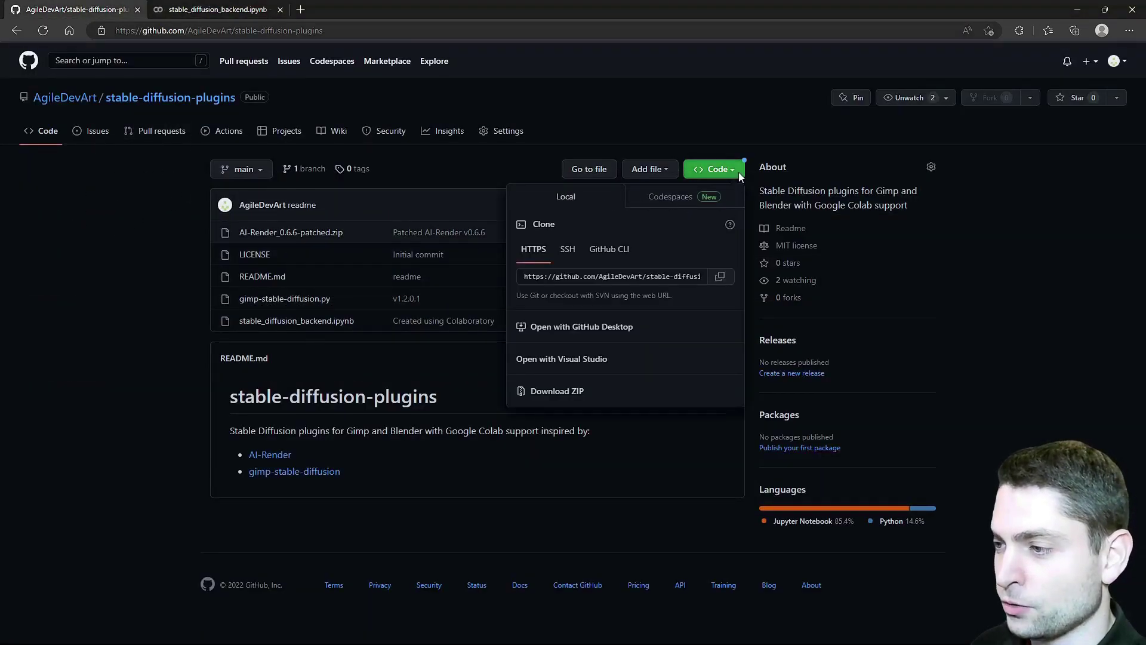
{"action": "left_click", "coordinate": [570, 392]}
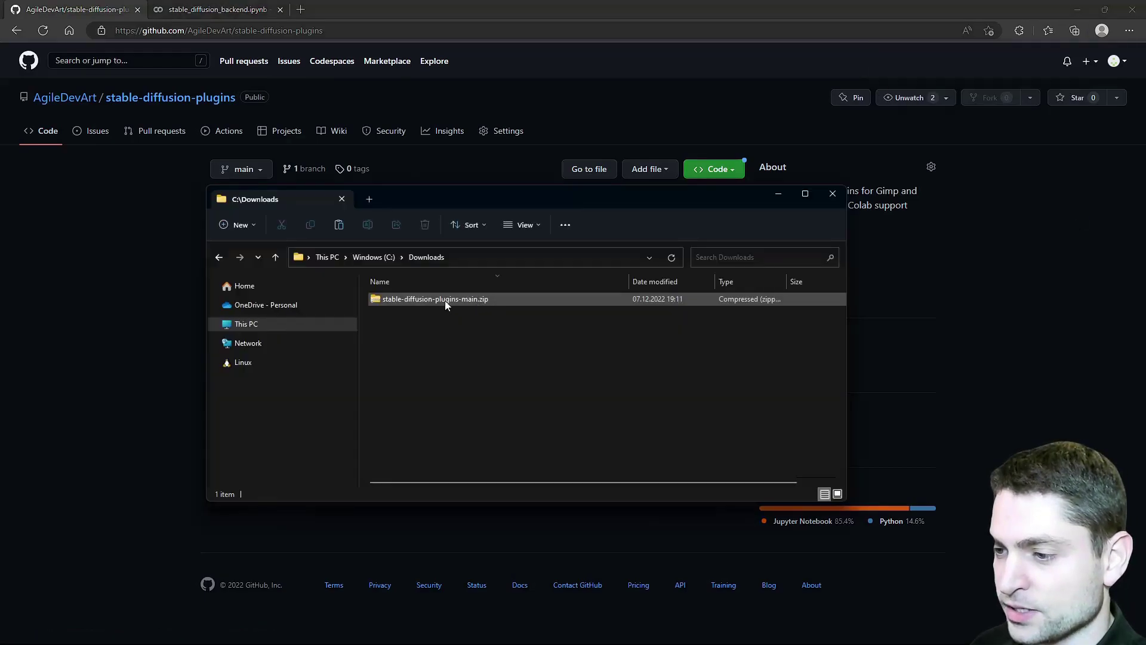
- Extract the downloaded ZIP, open stable-diffusion-plugins-main and select gimp-stable-diffusion.py
{"action": "right_click", "coordinate": [445, 299]}
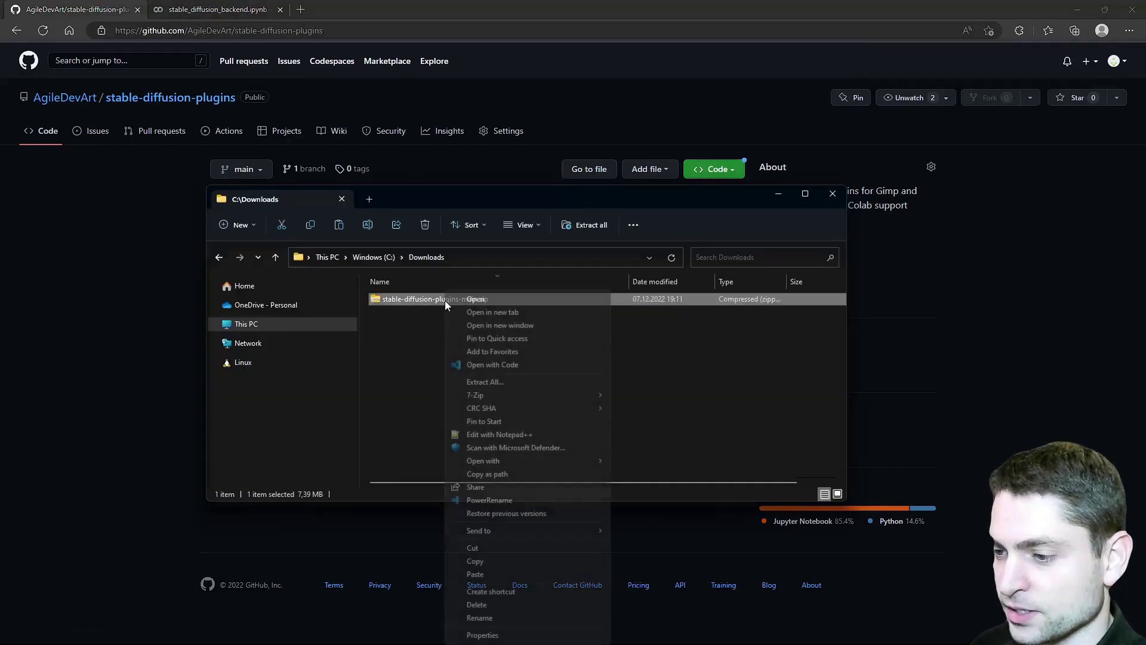
{"action": "left_click", "coordinate": [450, 378]}
{"action": "double_click", "coordinate": [407, 311]}
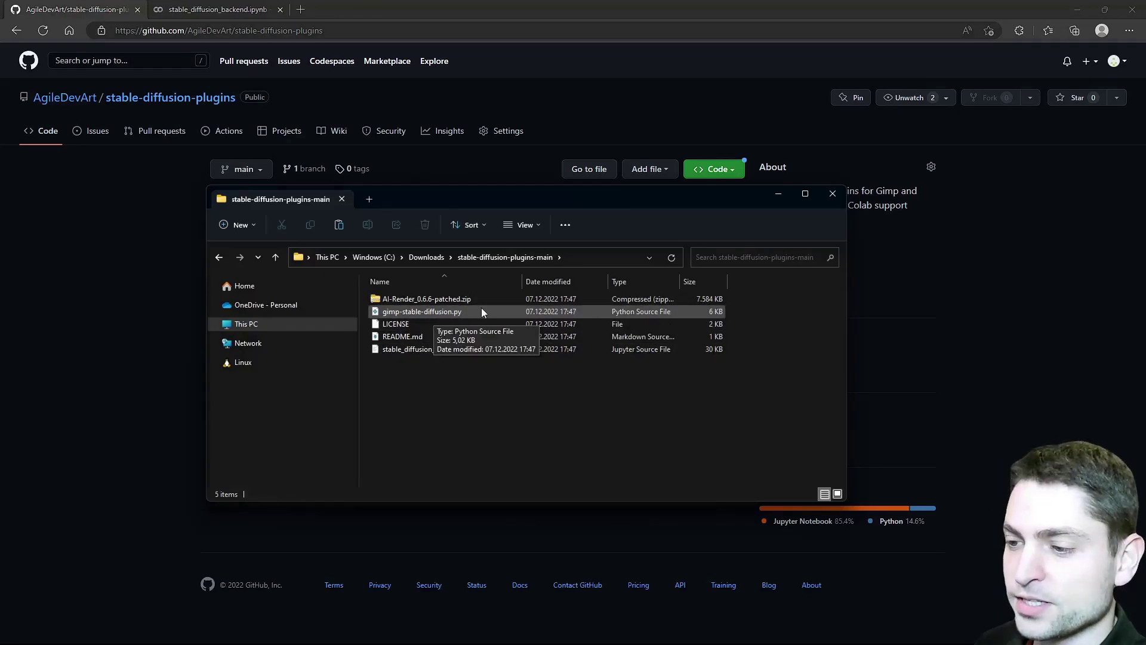
{"action": "left_click", "coordinate": [517, 314]}
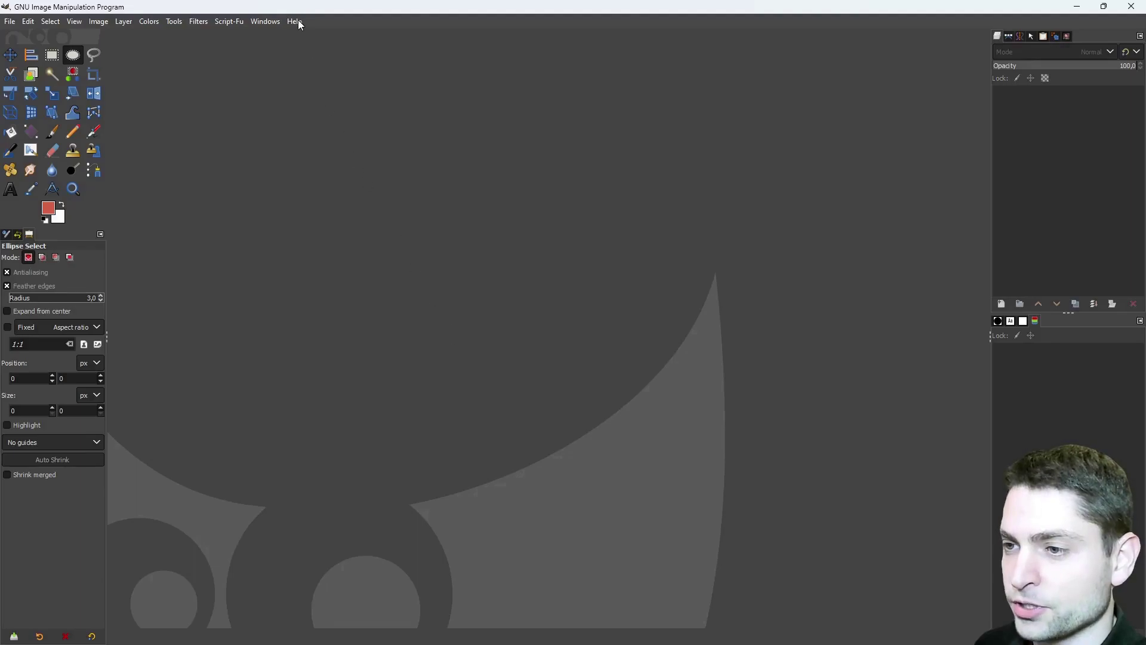
- Show GIMP's About dialog and highlight the 2.10 part of the 2.10.22 version heading
{"action": "left_click", "coordinate": [295, 21]}
{"action": "left_click", "coordinate": [416, 77]}
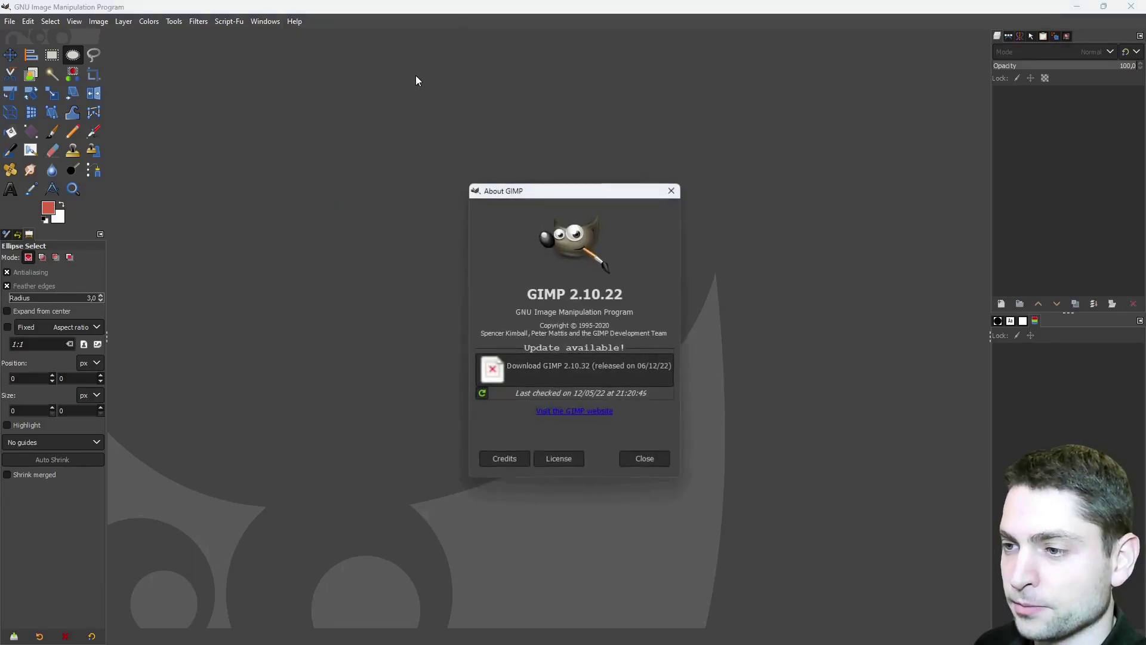
{"action": "left_click_drag", "start_coordinate": [570, 294], "coordinate": [601, 294]}
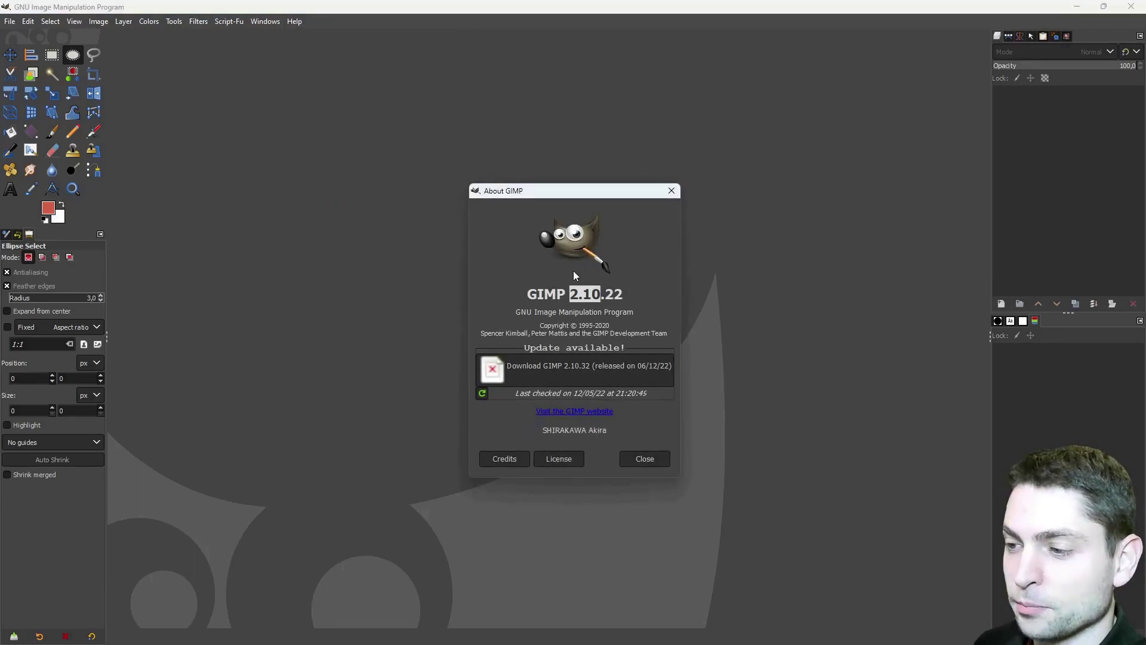
- Close About and select the user plug-ins folder path in Preferences > Folders > Plug-ins
{"action": "left_click", "coordinate": [646, 458]}
{"action": "left_click", "coordinate": [28, 22]}
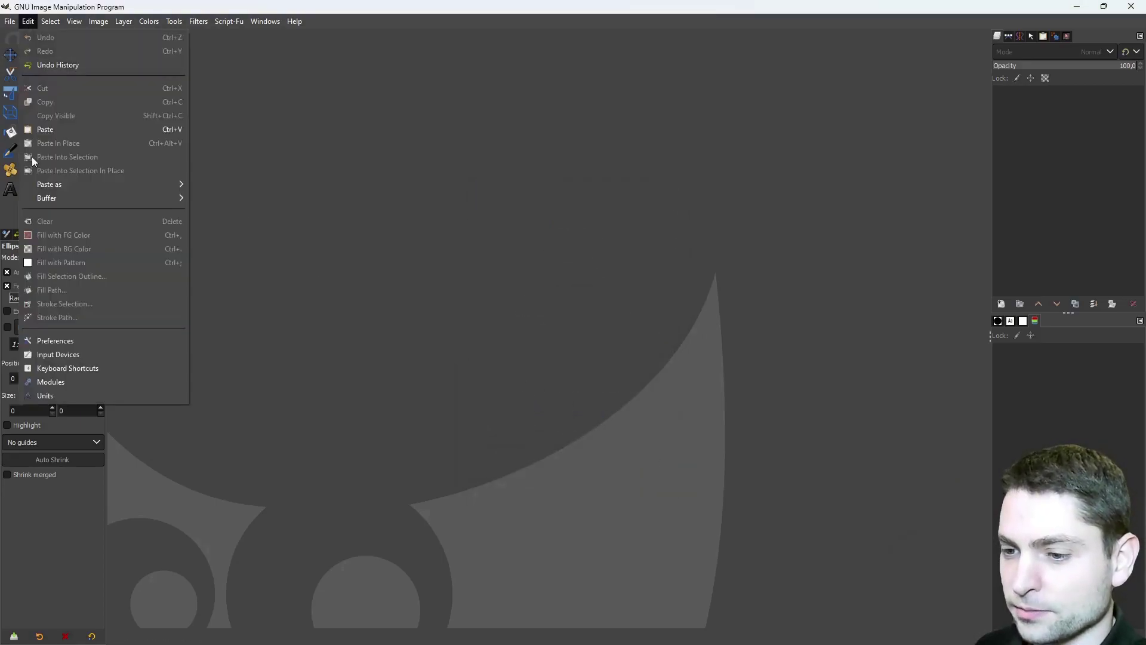
{"action": "left_click", "coordinate": [170, 344]}
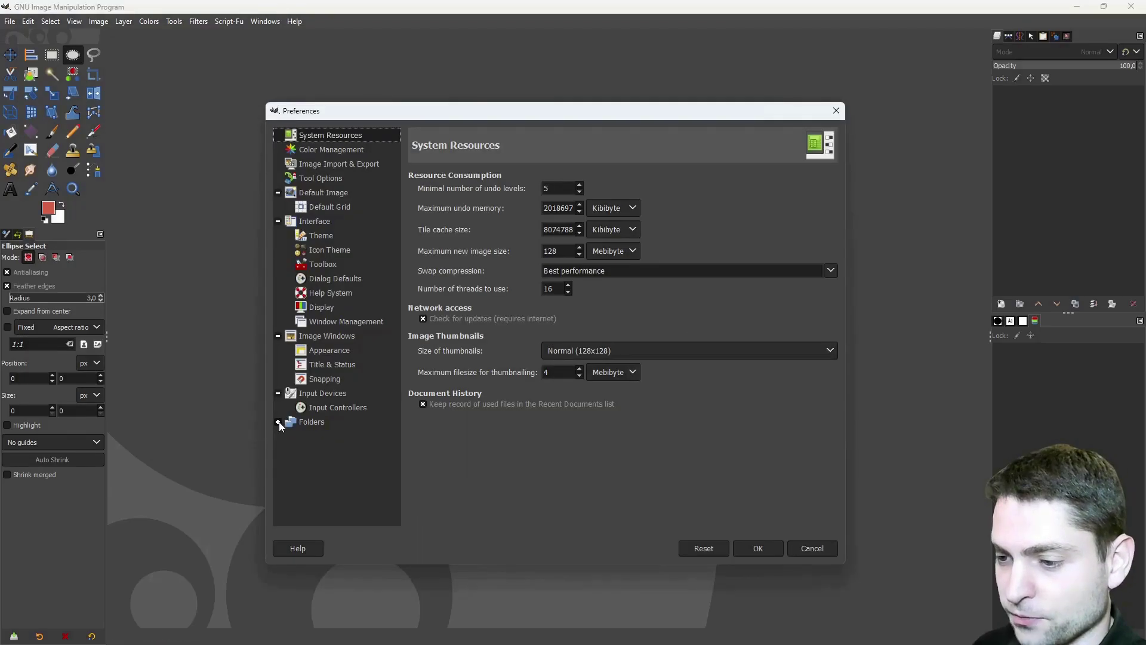
{"action": "left_click", "coordinate": [278, 422]}
{"action": "scroll", "coordinate": [352, 442], "scroll_direction": "down", "scroll_amount": 4}
{"action": "left_click", "coordinate": [326, 432]}
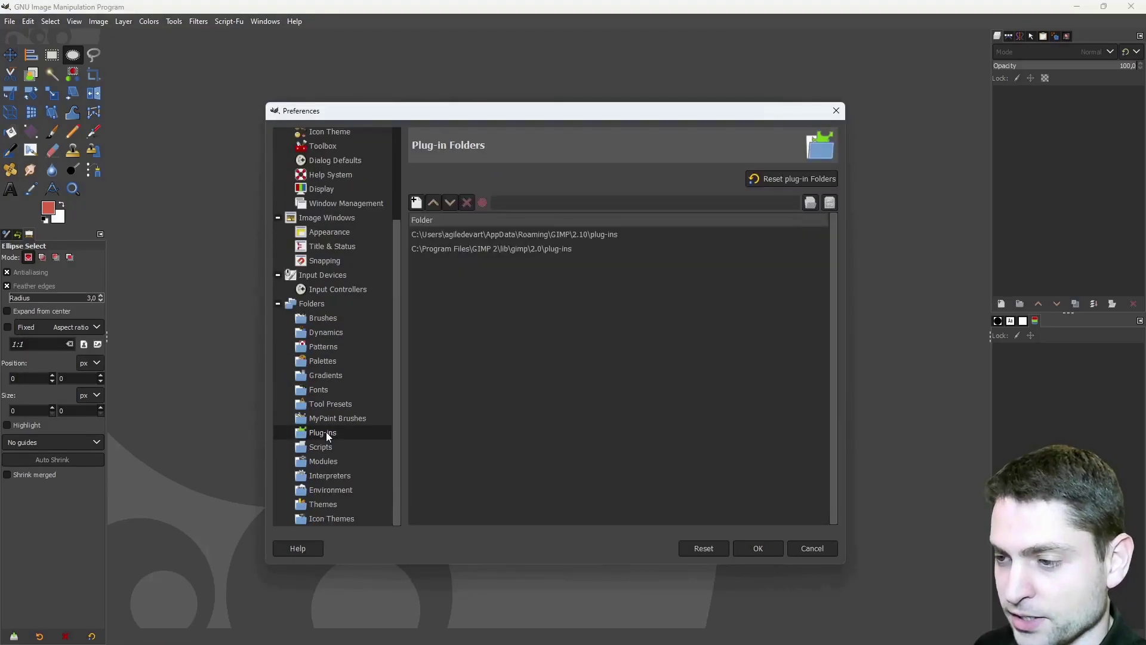
{"action": "left_click", "coordinate": [515, 351]}
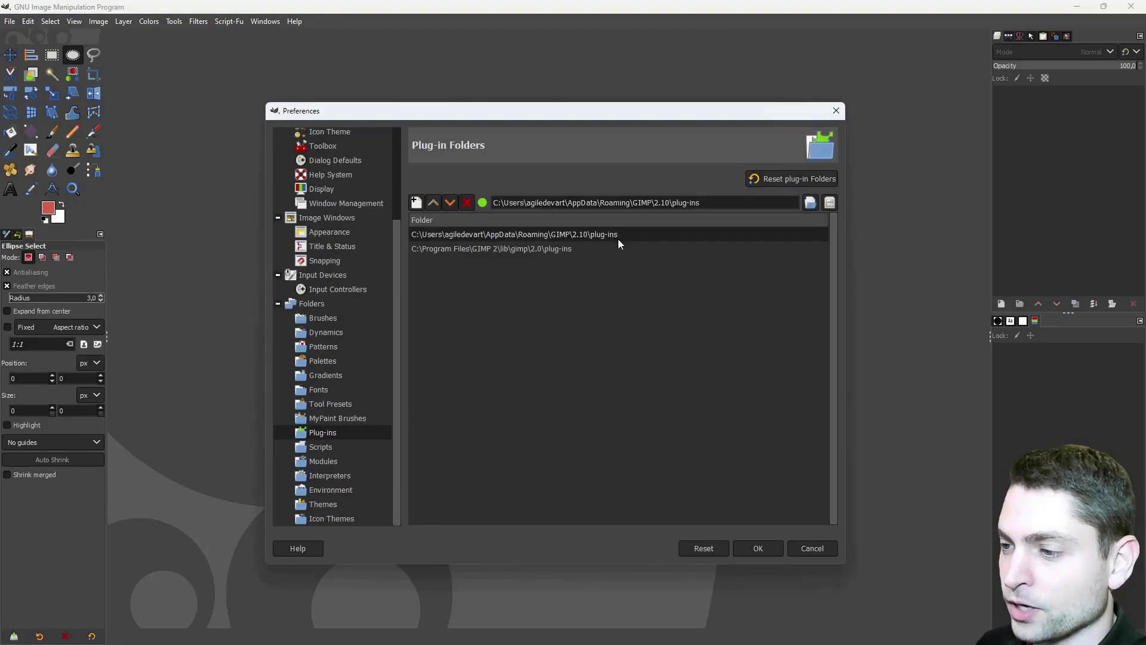
{"action": "triple_click", "coordinate": [730, 206]}
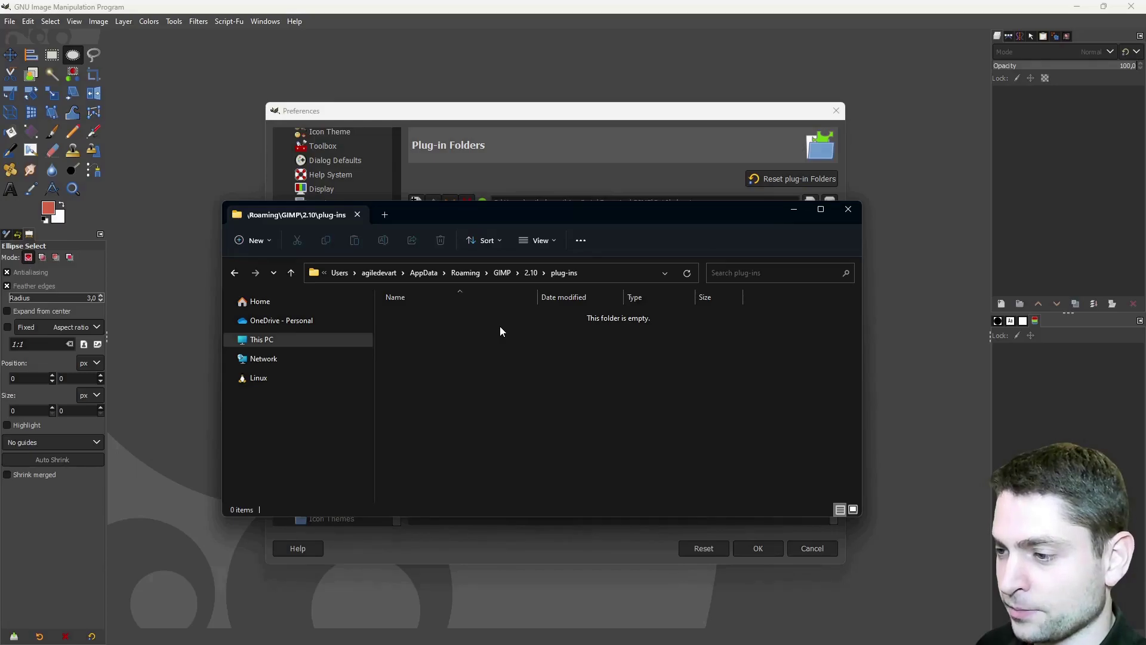
- Copy gimp-stable-diffusion.py into that plug-ins folder and cancel Preferences without changes
{"action": "key", "text": "alt+Tab"}
{"action": "left_click_drag", "start_coordinate": [698, 285], "coordinate": [407, 360]}
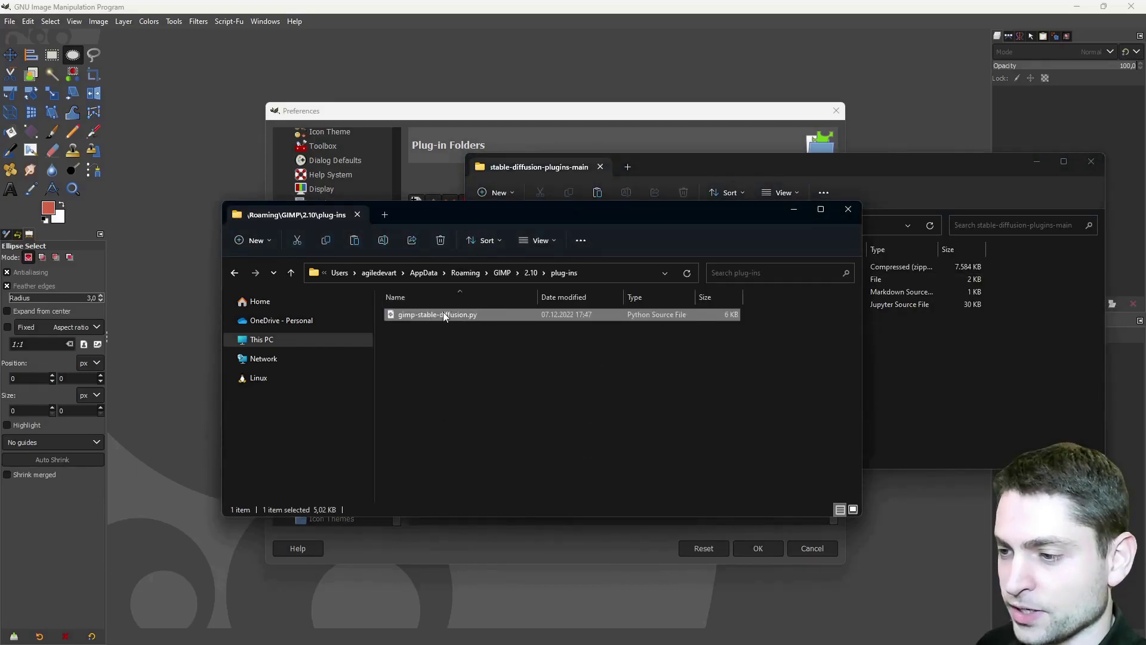
{"action": "left_click", "coordinate": [688, 123]}
{"action": "left_click", "coordinate": [812, 548]}
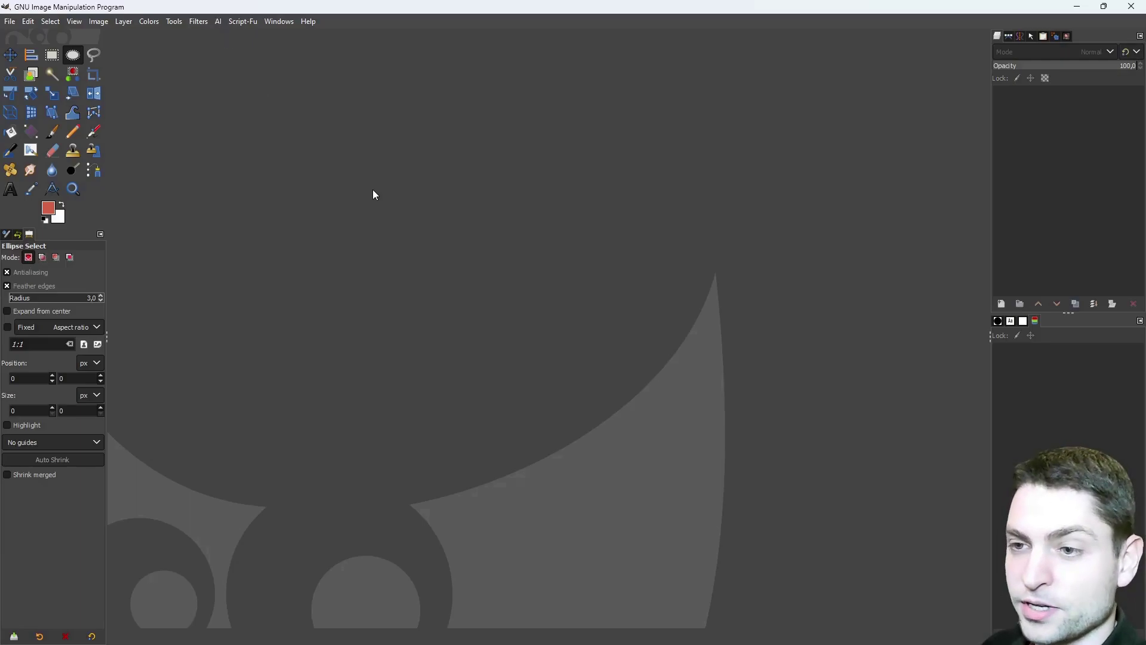
- Create a new image with File > New at width 512 and height 512 px
{"action": "left_click", "coordinate": [9, 21]}
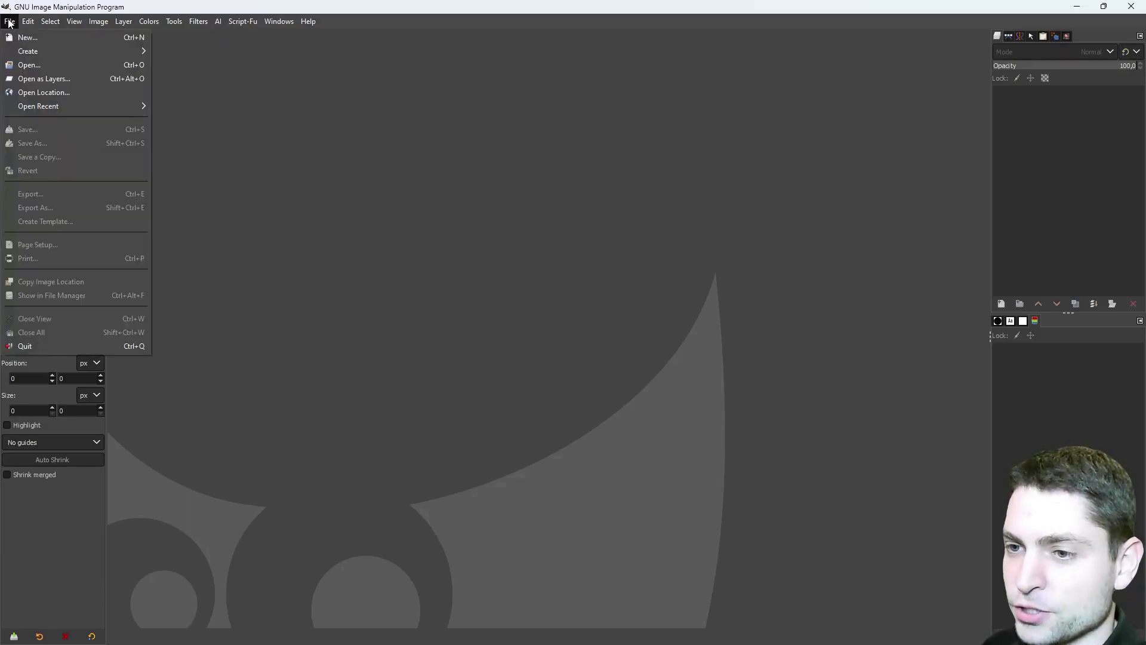
{"action": "left_click", "coordinate": [92, 35]}
{"action": "left_click_drag", "start_coordinate": [454, 245], "coordinate": [397, 241]}
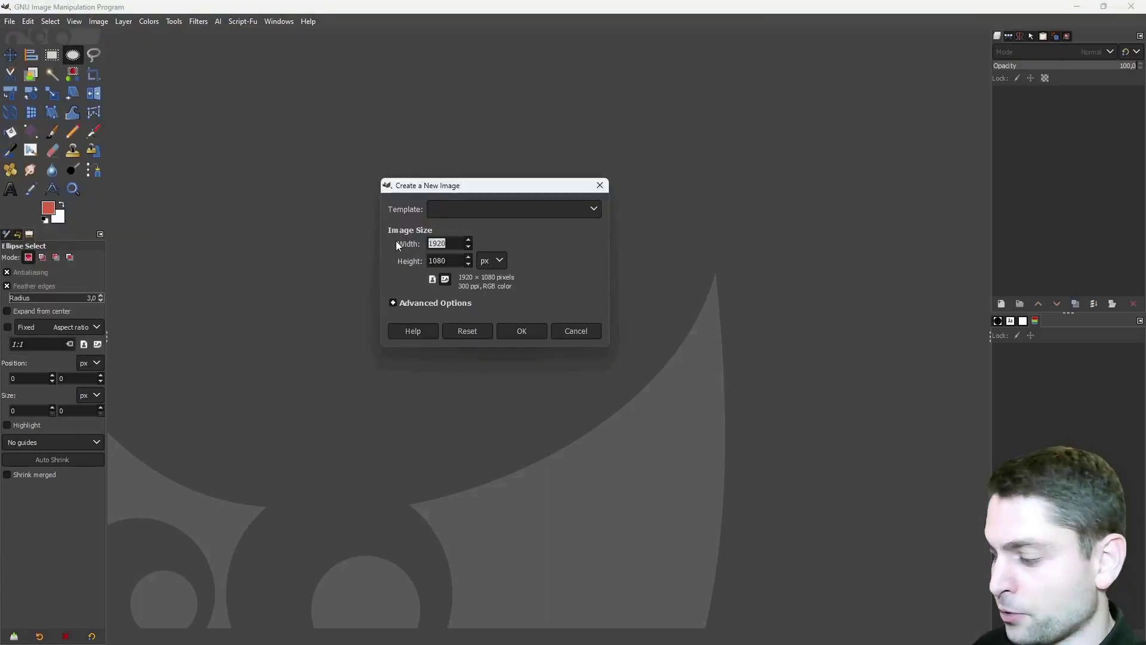
{"action": "type", "text": "512"}
{"action": "key", "text": "Tab"}
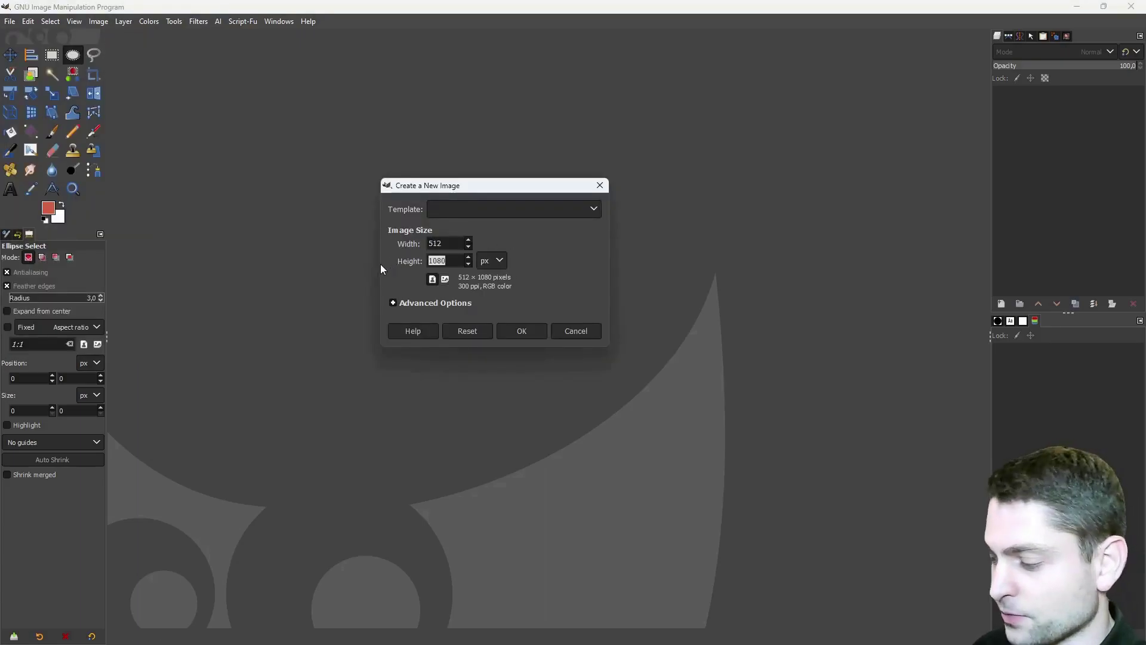
{"action": "type", "text": "512"}
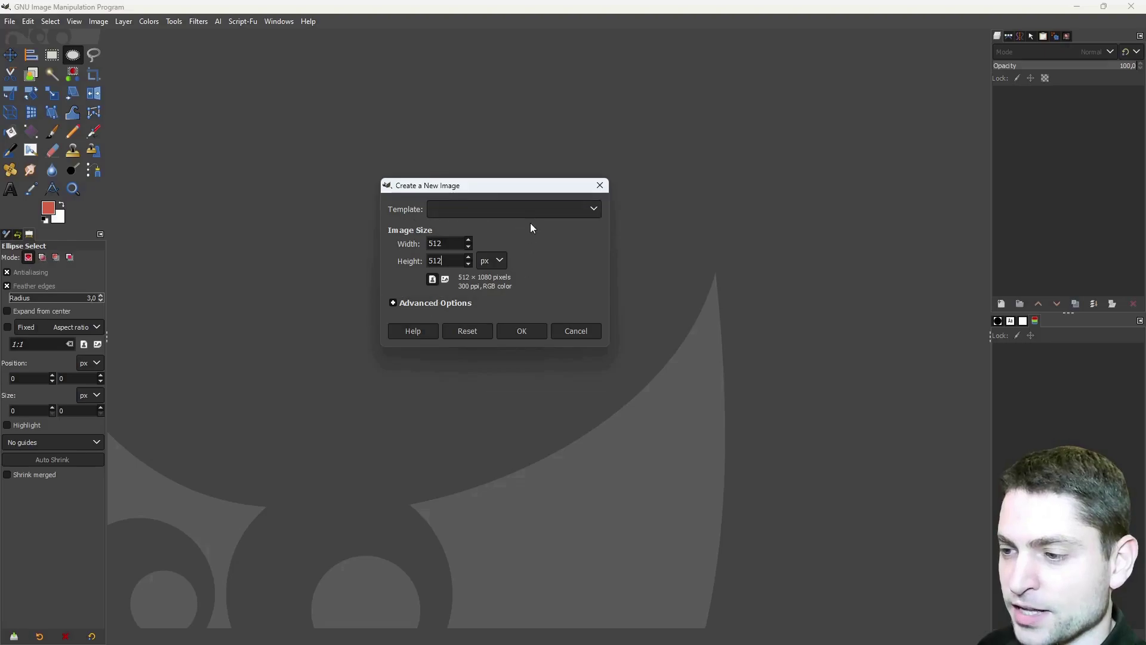
{"action": "left_click", "coordinate": [537, 332]}
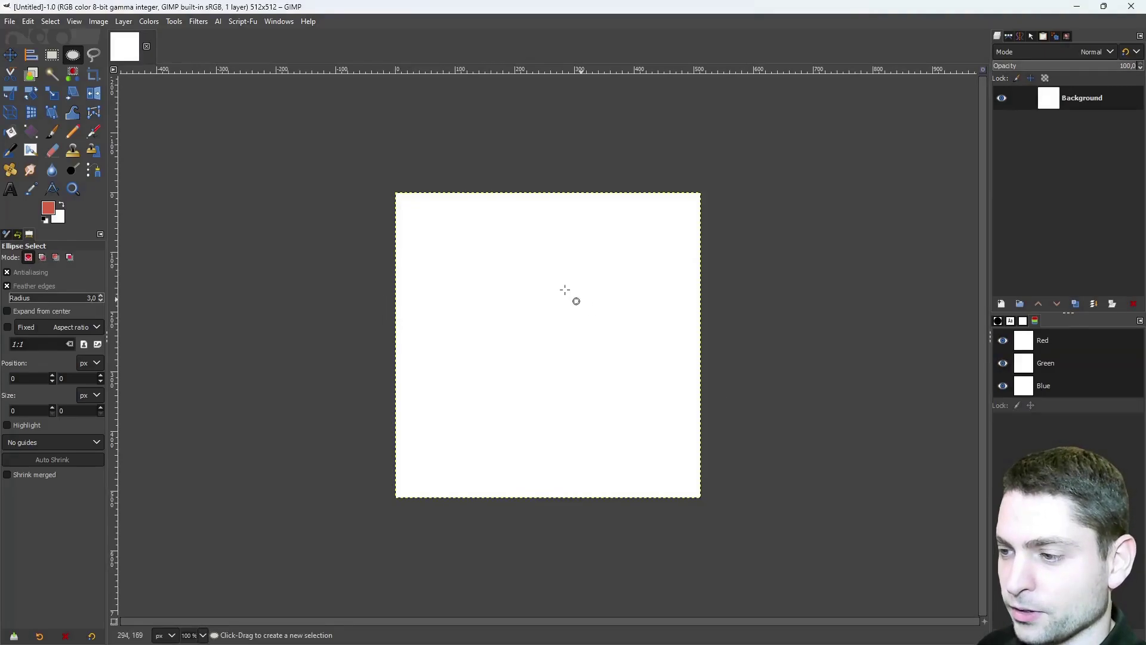
- In AI > Stable Colab, paste the Colab backend URL and astronaut-riding-a-horse prompt, then generate
{"action": "left_click", "coordinate": [218, 22]}
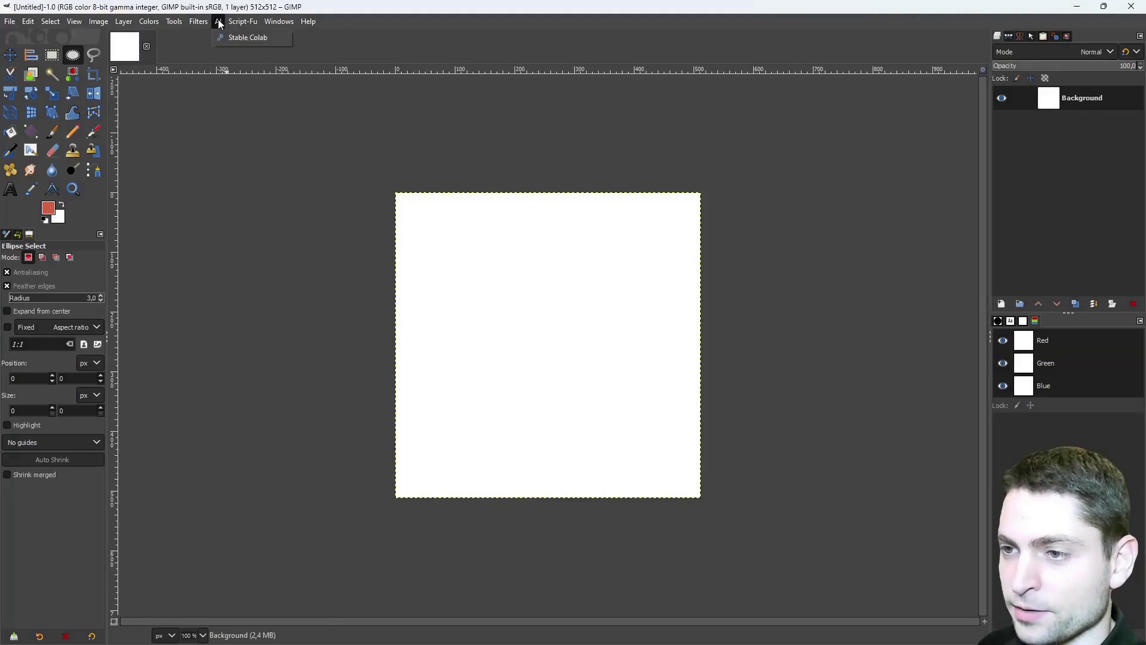
{"action": "left_click", "coordinate": [278, 38]}
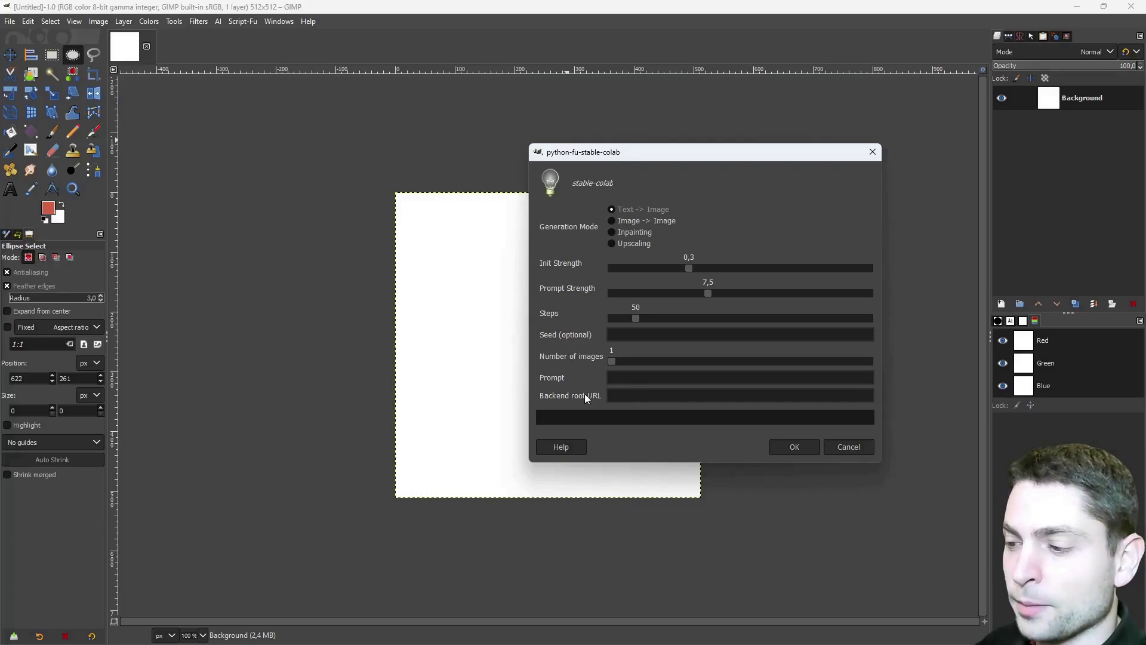
{"action": "type", "text": "https://rats-geology-ben-territories.trycloudflare.com"}
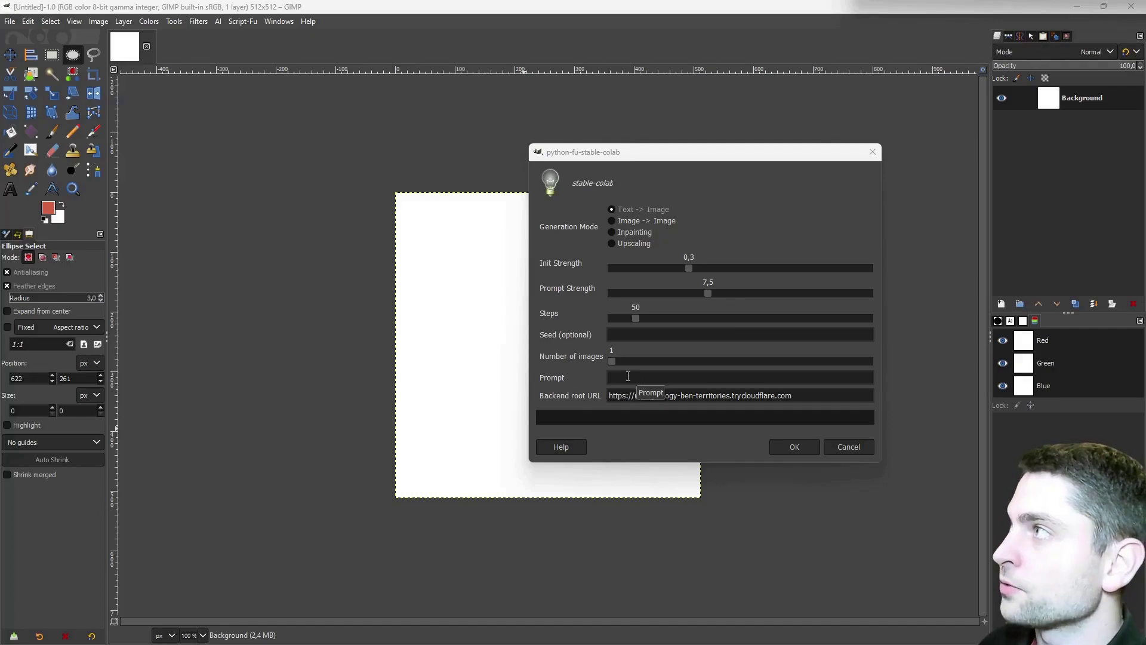
{"action": "left_click", "coordinate": [628, 376]}
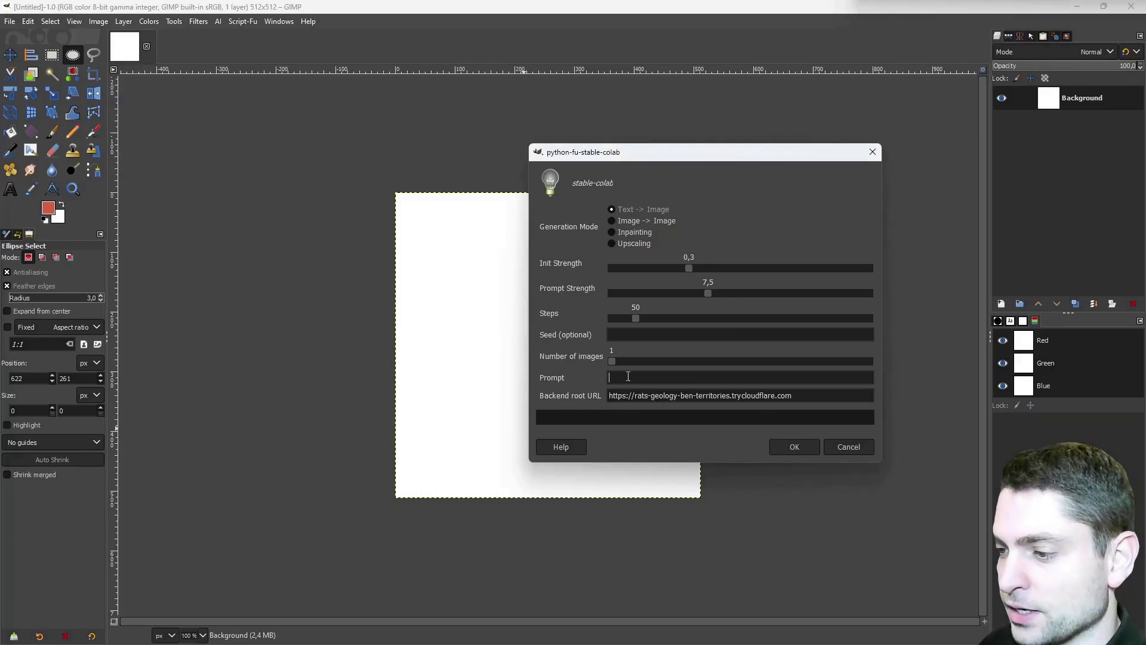
{"action": "type", "text": "a professional photograph of an astronaut riding a horse"}
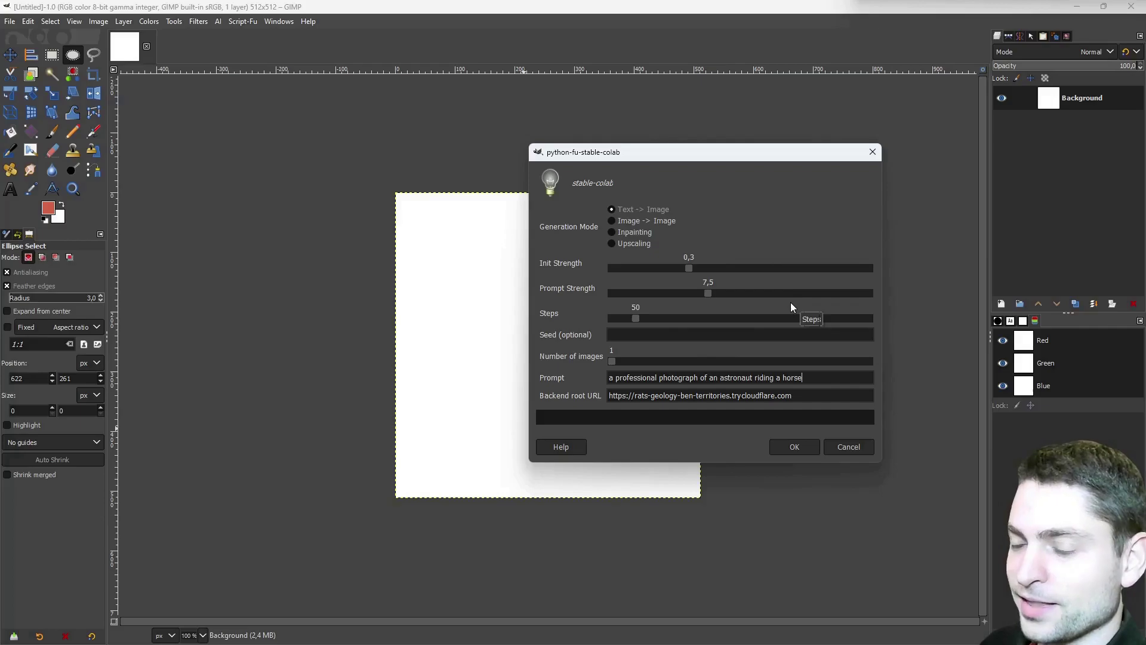
{"action": "left_click", "coordinate": [794, 447]}
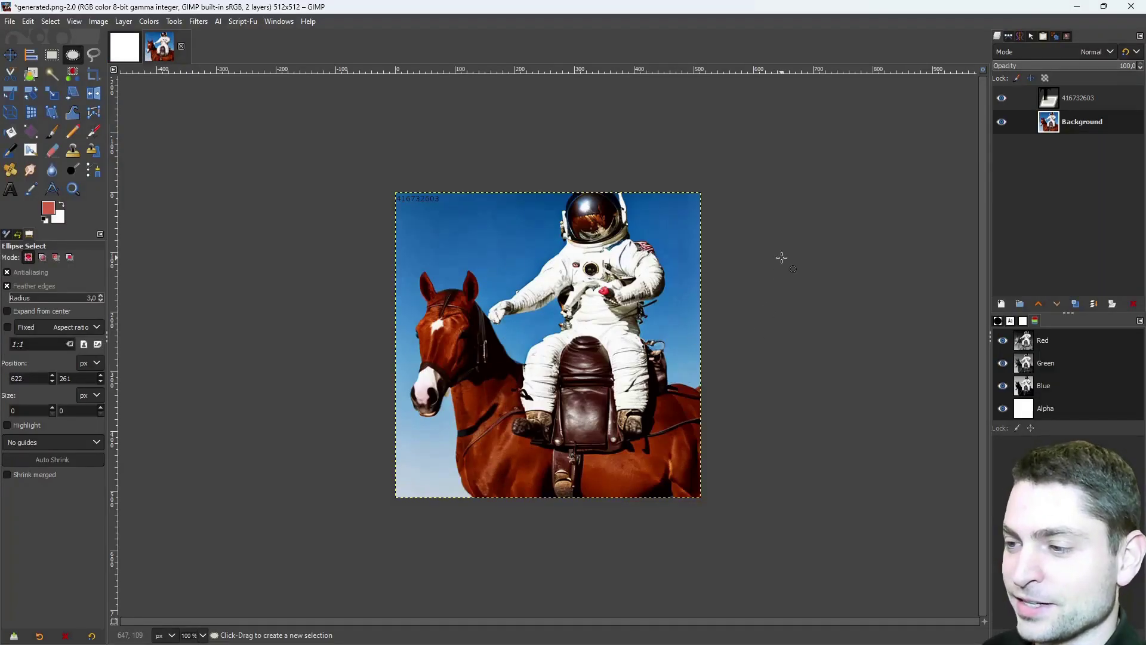
- Select the seed 416732603 in the seed layer's name to copy it, leaving the name unchanged
{"action": "left_click", "coordinate": [1084, 99]}
{"action": "double_click", "coordinate": [1075, 99]}
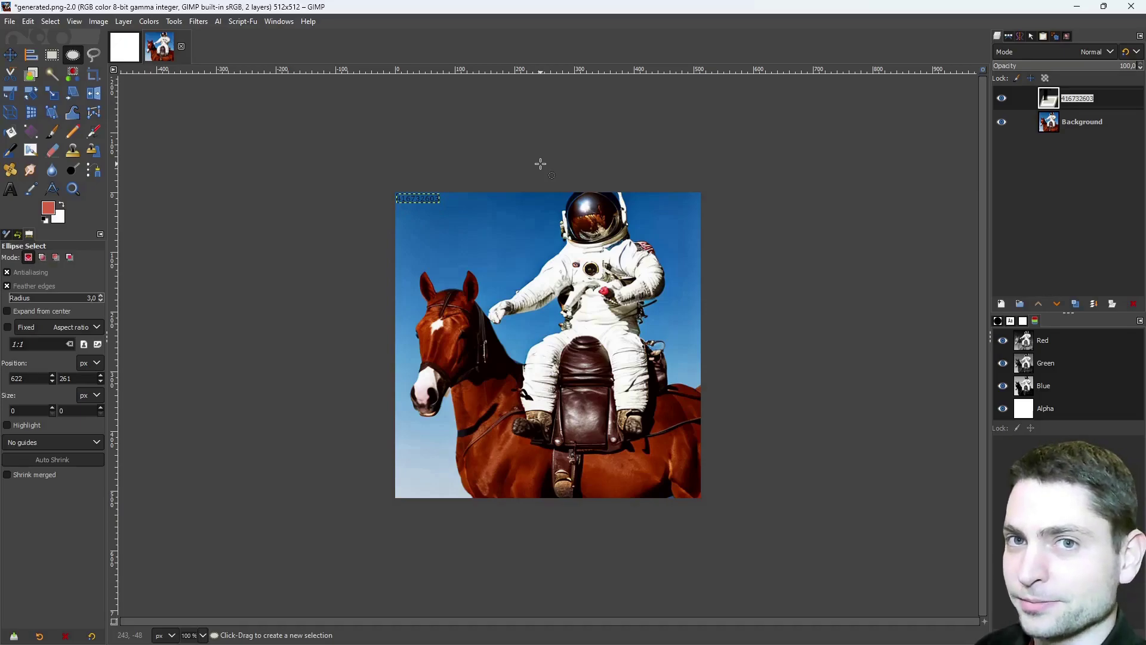
{"action": "key", "text": "Down"}
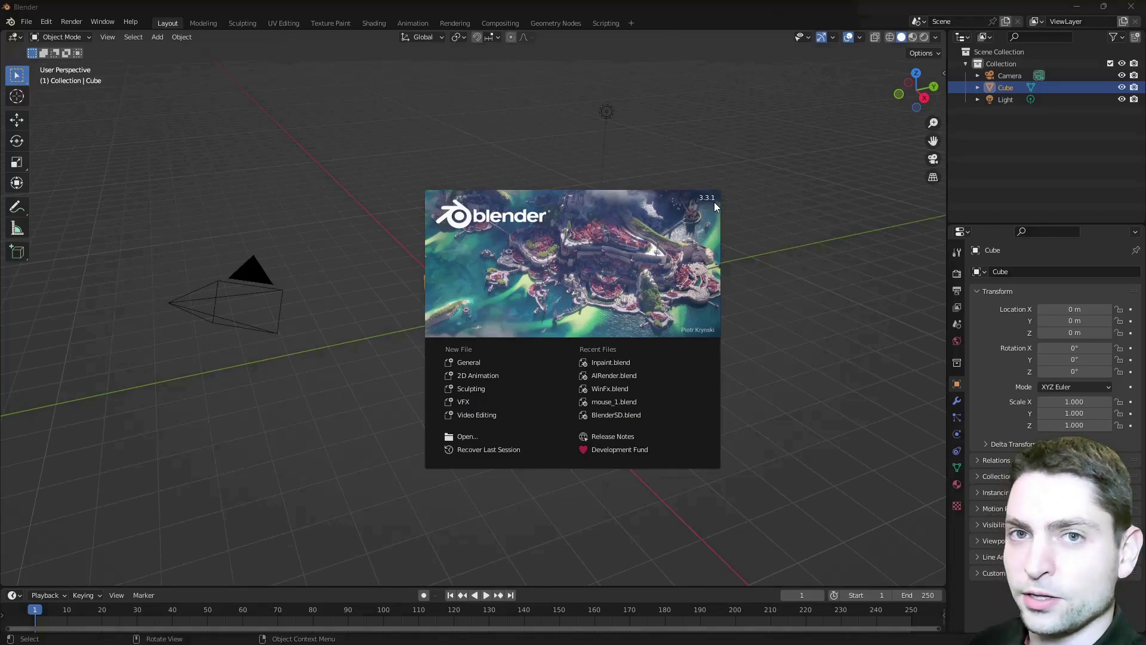
- Install AI-Render_0.6.6-patched.zip from stable-diffusion-plugins-main through Preferences > Add-ons
{"action": "left_click", "coordinate": [46, 21]}
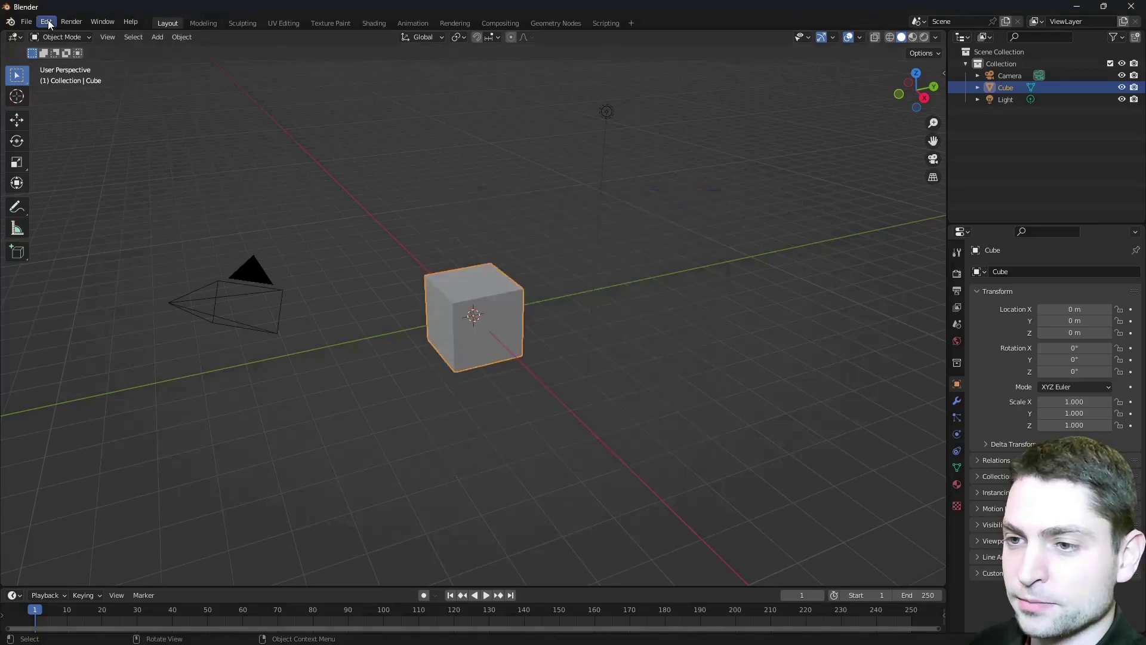
{"action": "left_click", "coordinate": [46, 21]}
{"action": "left_click", "coordinate": [128, 191]}
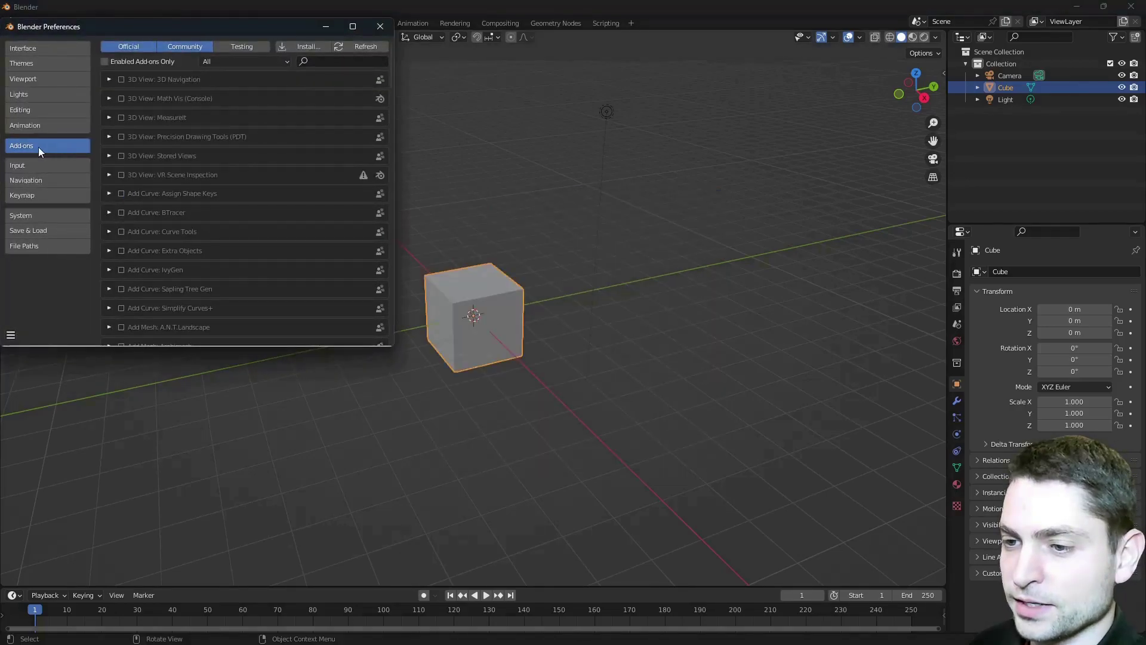
{"action": "left_click", "coordinate": [310, 47]}
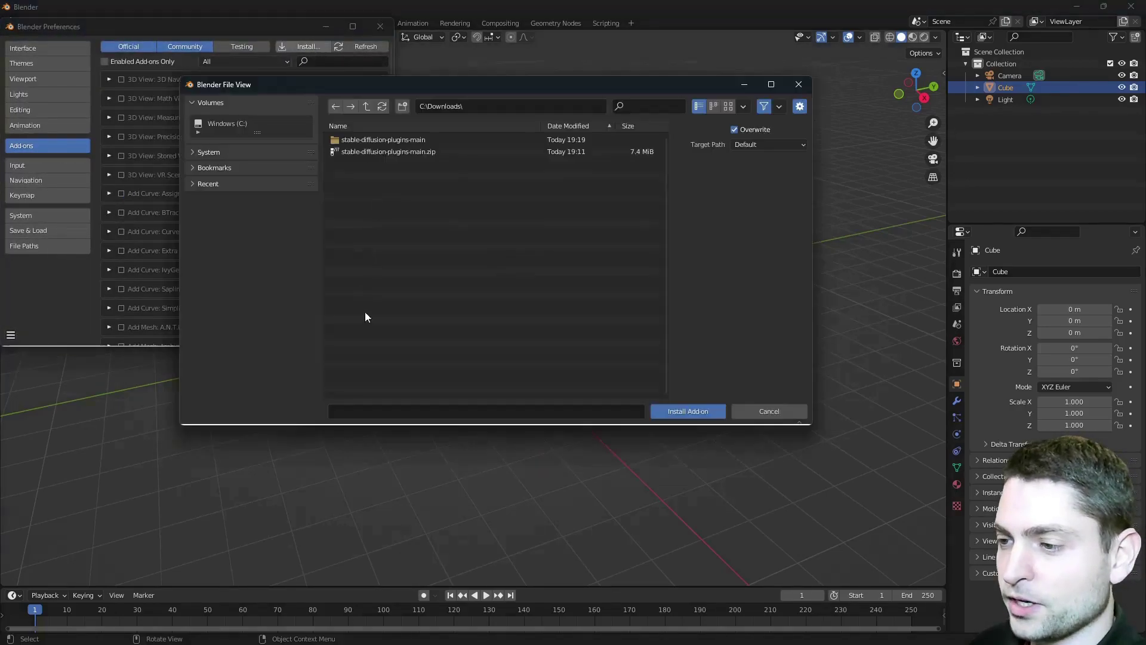
{"action": "double_click", "coordinate": [385, 140]}
{"action": "left_click", "coordinate": [414, 140]}
{"action": "left_click", "coordinate": [684, 413]}
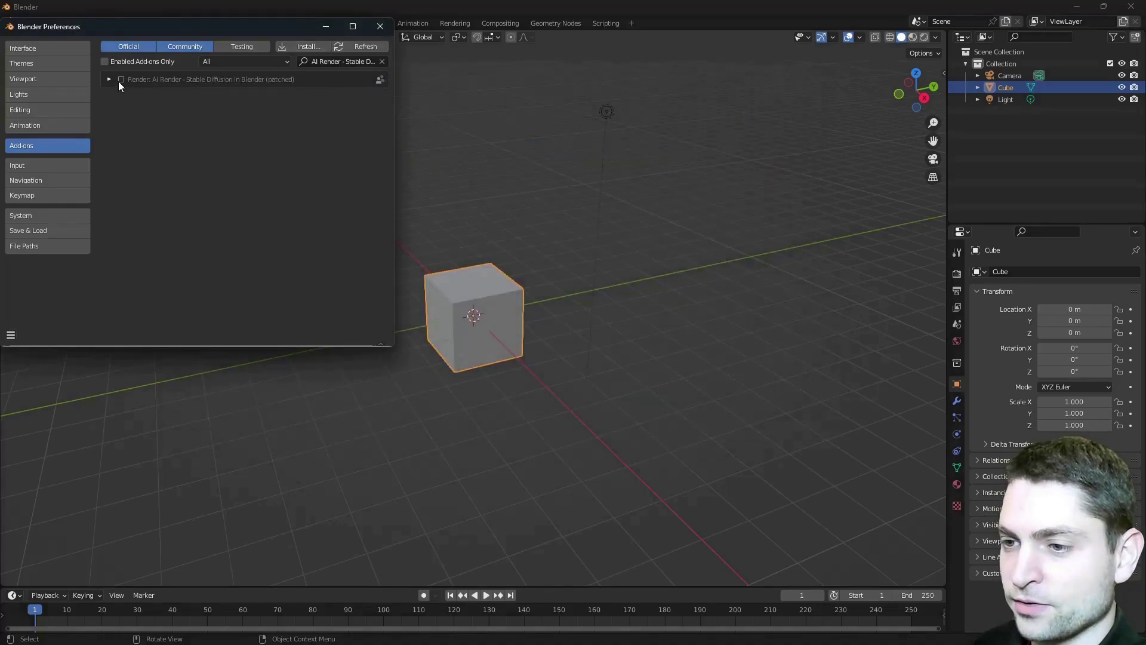
- Enable AI Render and set its backend to Google Colab (cloud) with the pasted trycloudflare URL
{"action": "left_click", "coordinate": [120, 79]}
{"action": "left_click", "coordinate": [109, 79]}
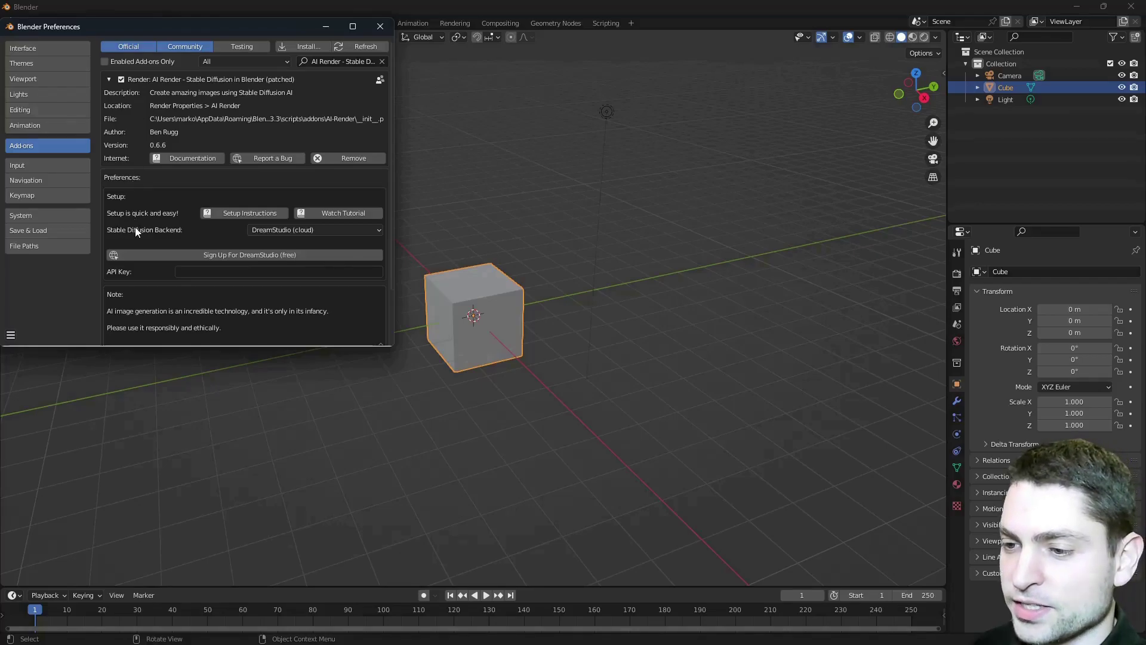
{"action": "left_click", "coordinate": [381, 231]}
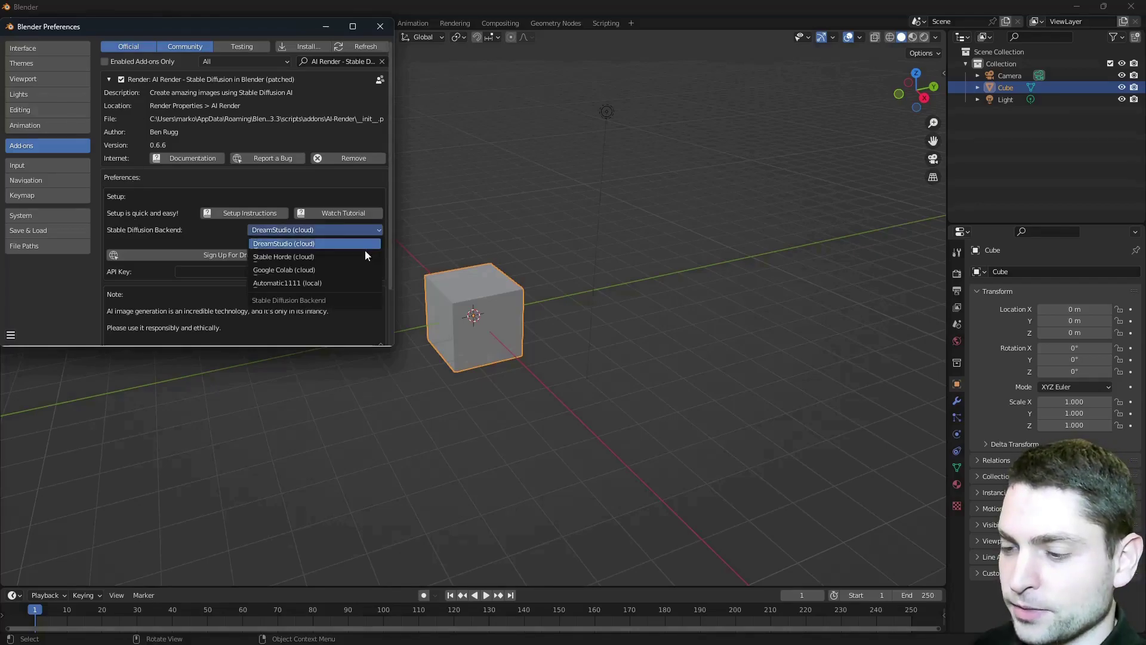
{"action": "left_click", "coordinate": [324, 269]}
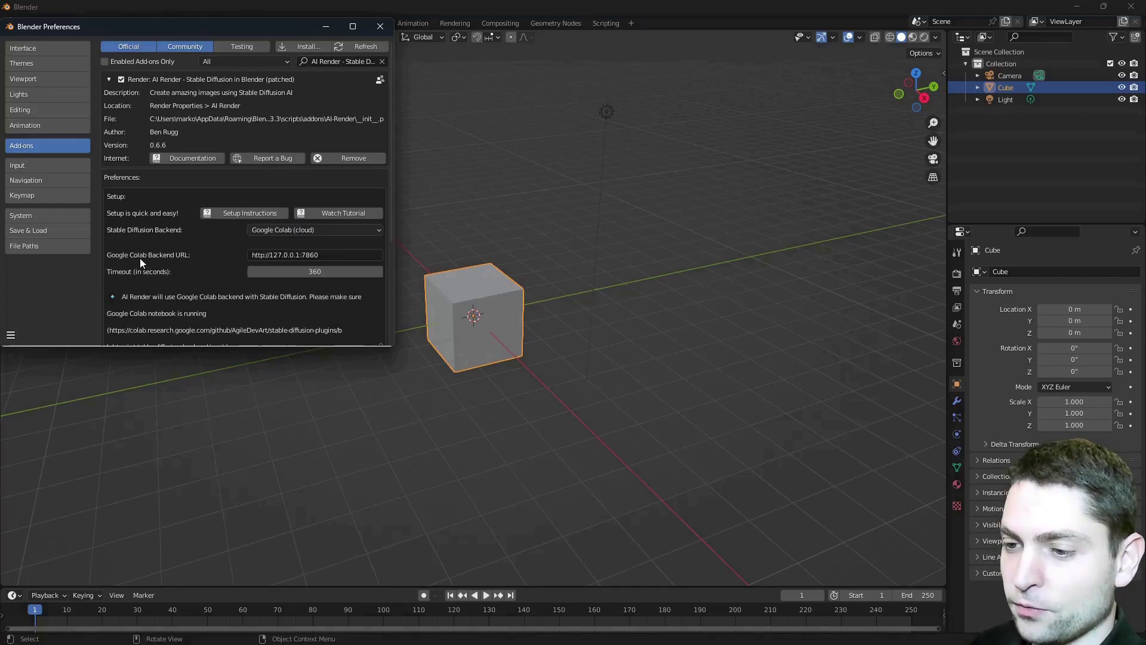
{"action": "left_click", "coordinate": [337, 254]}
{"action": "key", "text": "ctrl+v"}
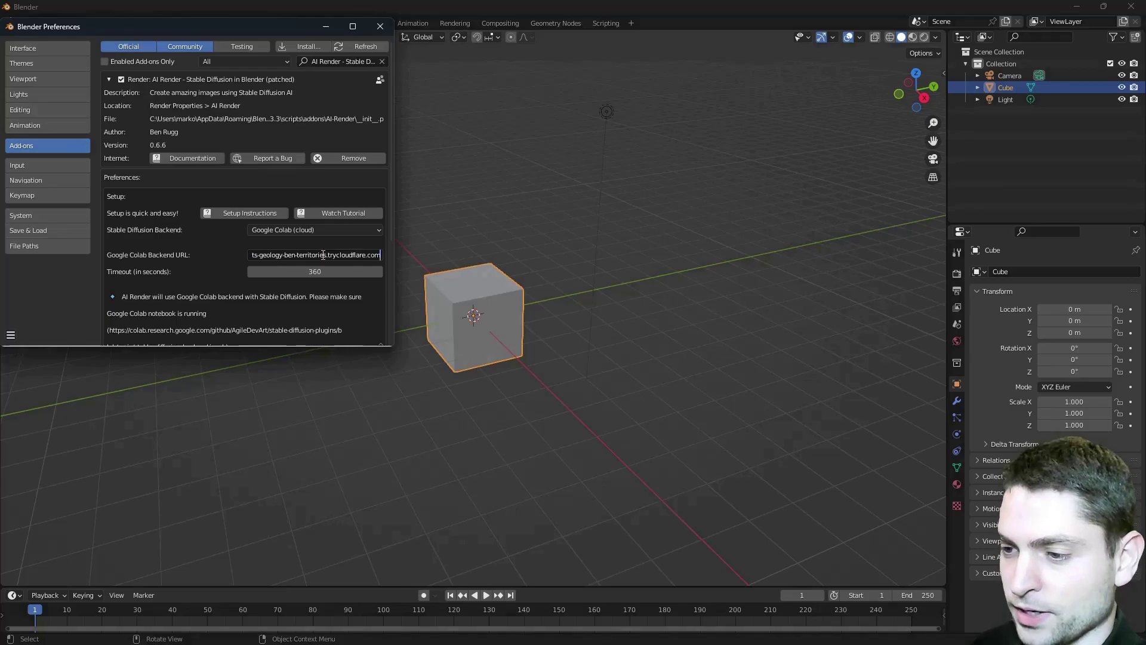
{"action": "key", "text": "Return"}
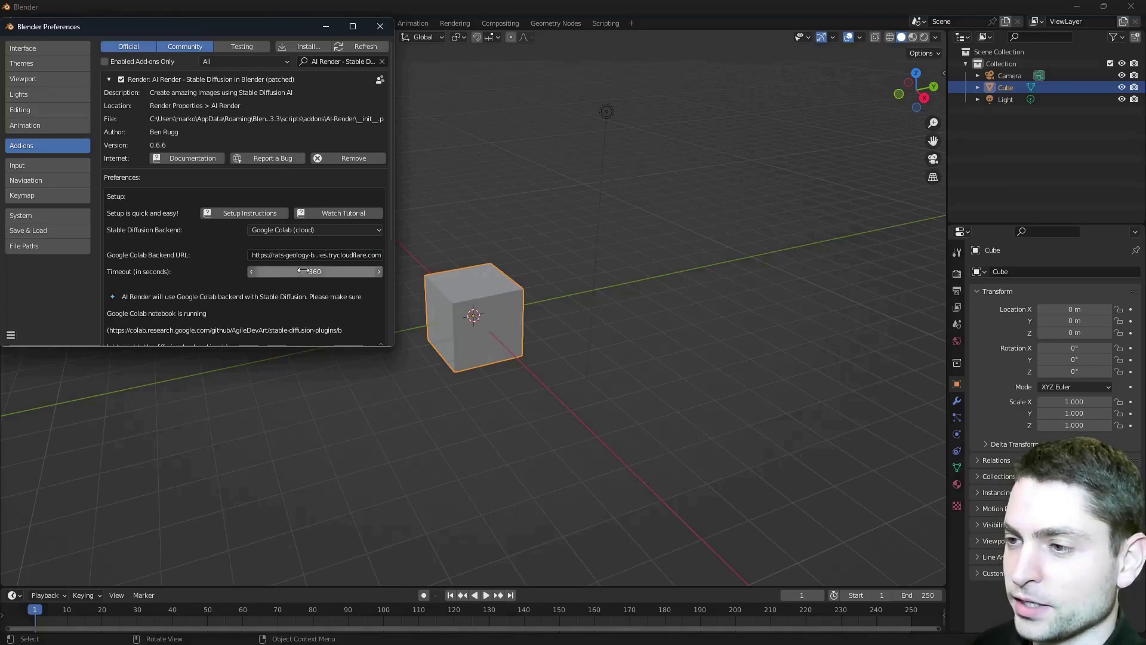
- Close Preferences and turn on AI Render in the scene's Render properties
{"action": "left_click", "coordinate": [381, 24]}
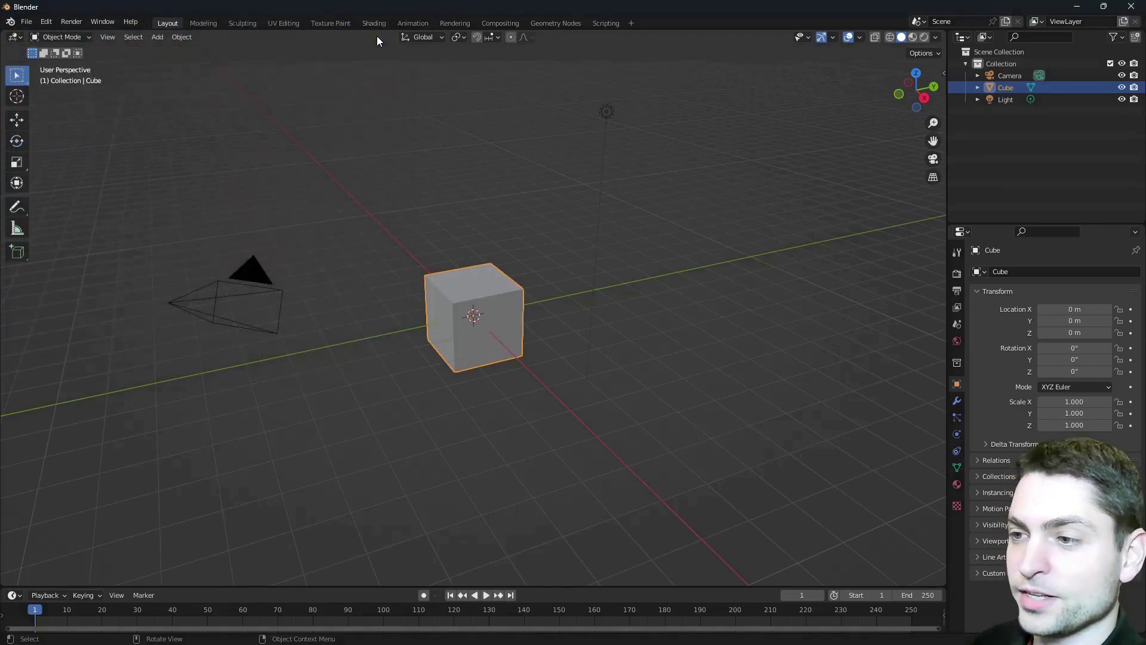
{"action": "left_click", "coordinate": [957, 273]}
{"action": "left_click_drag", "start_coordinate": [948, 273], "coordinate": [614, 288]}
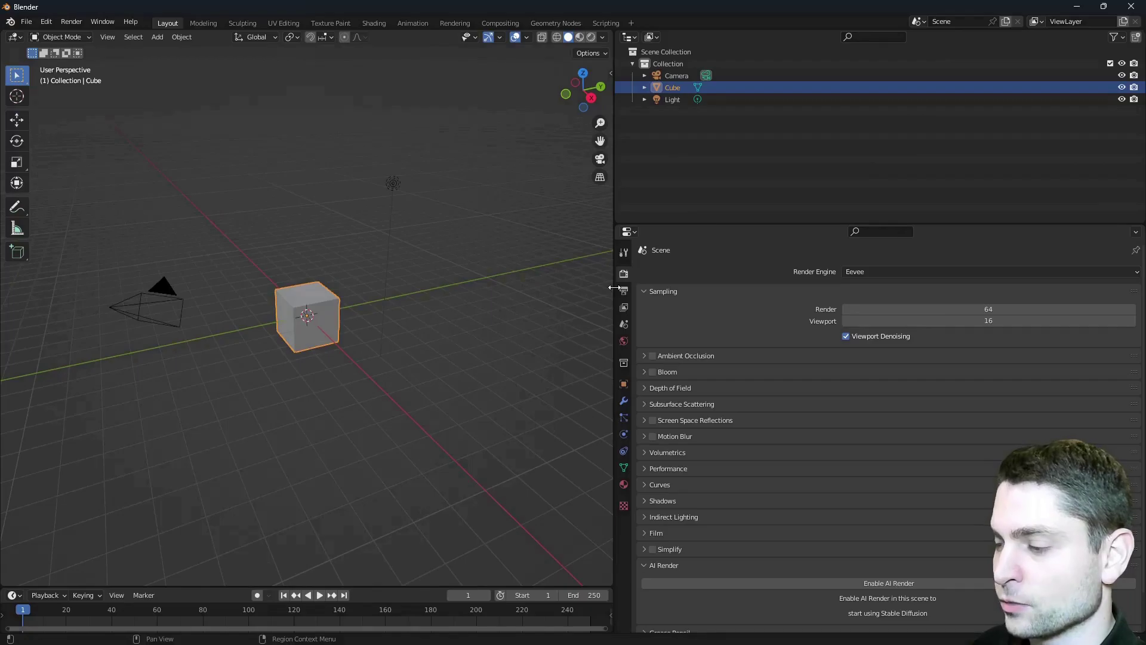
{"action": "scroll", "coordinate": [653, 399], "scroll_direction": "down", "scroll_amount": 1}
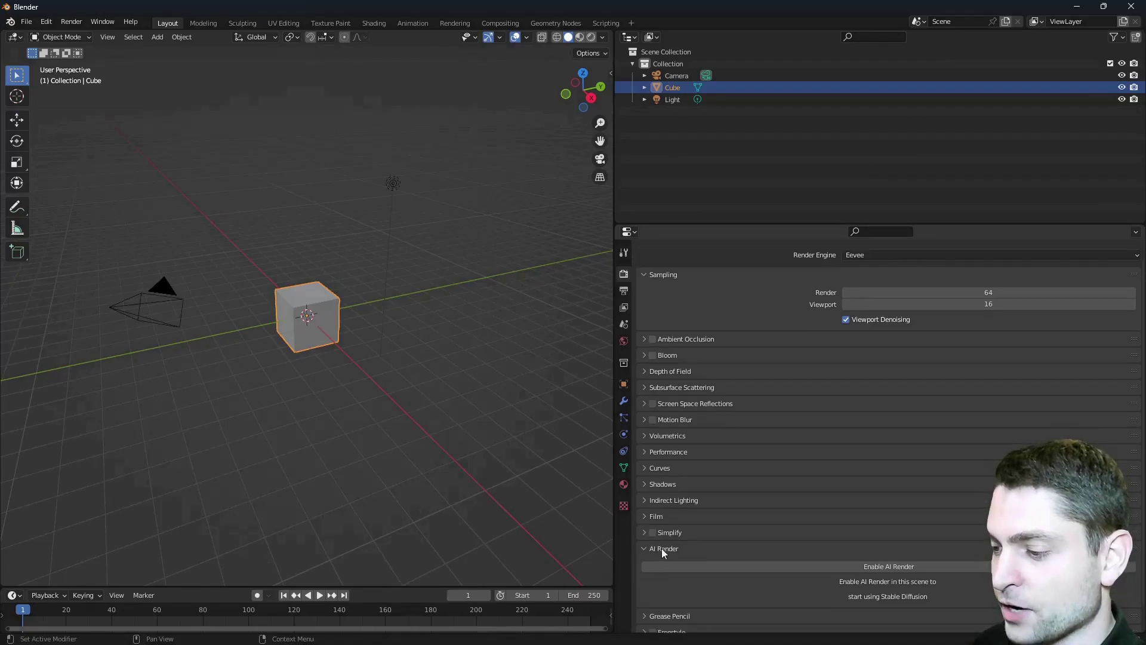
{"action": "left_click", "coordinate": [903, 567]}
- Set the AI Render size to 512x512 and paste the astronaut riding a horse prompt
{"action": "scroll", "coordinate": [848, 508], "scroll_direction": "down", "scroll_amount": 15}
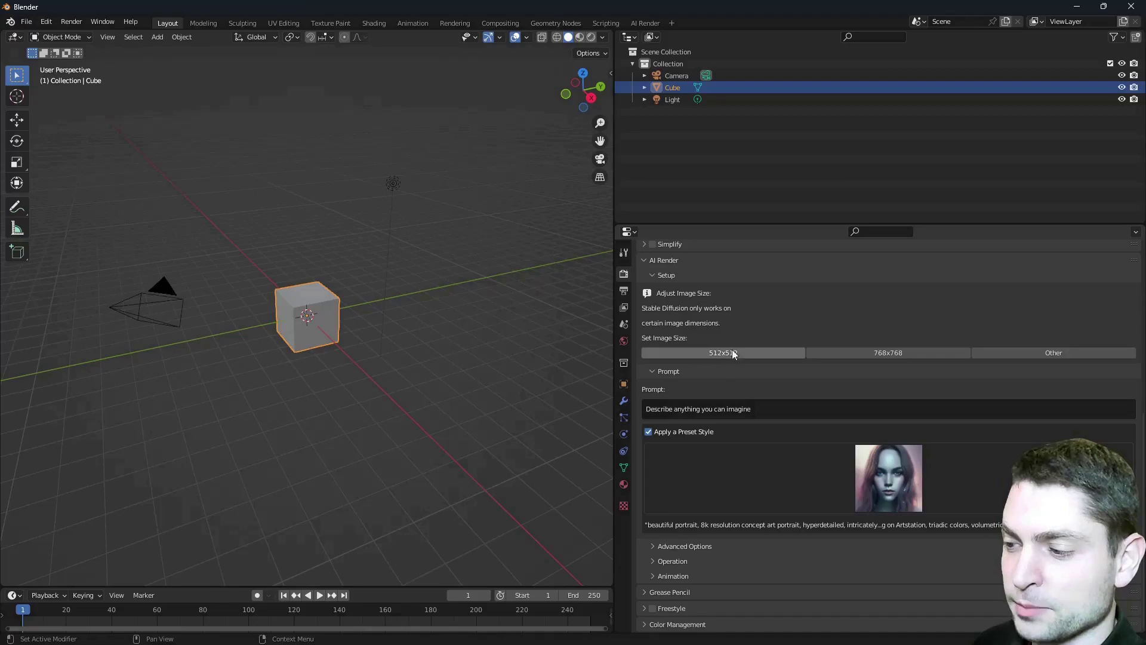
{"action": "left_click", "coordinate": [765, 351]}
{"action": "left_click", "coordinate": [751, 413]}
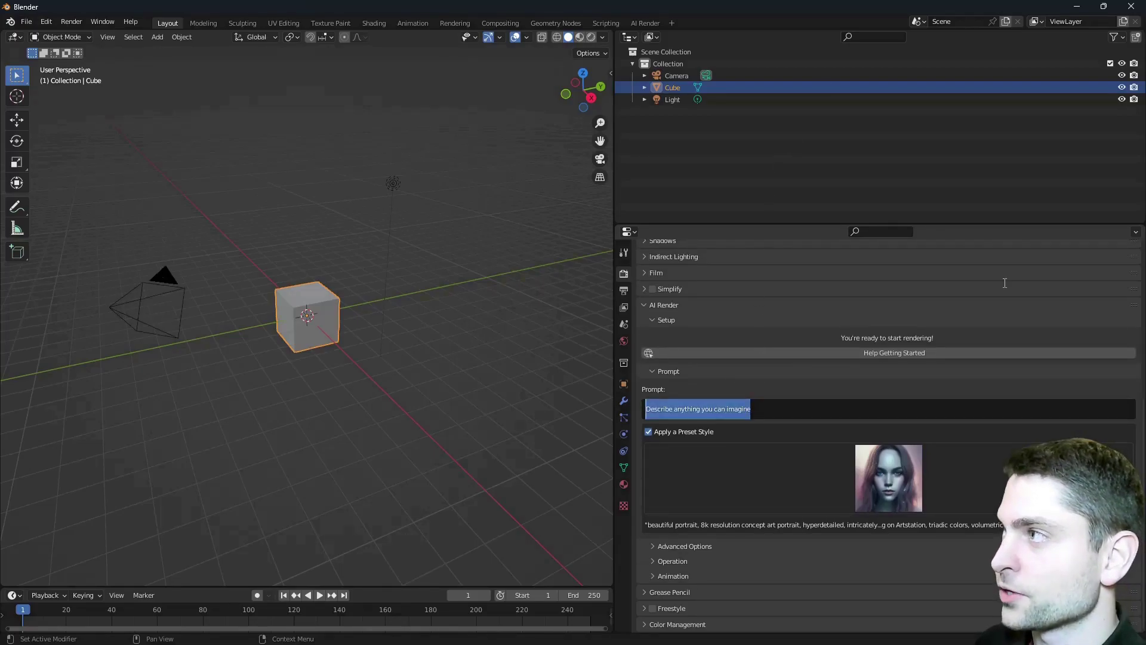
{"action": "type", "text": "a professional photograph of an astronaut riding a horse"}
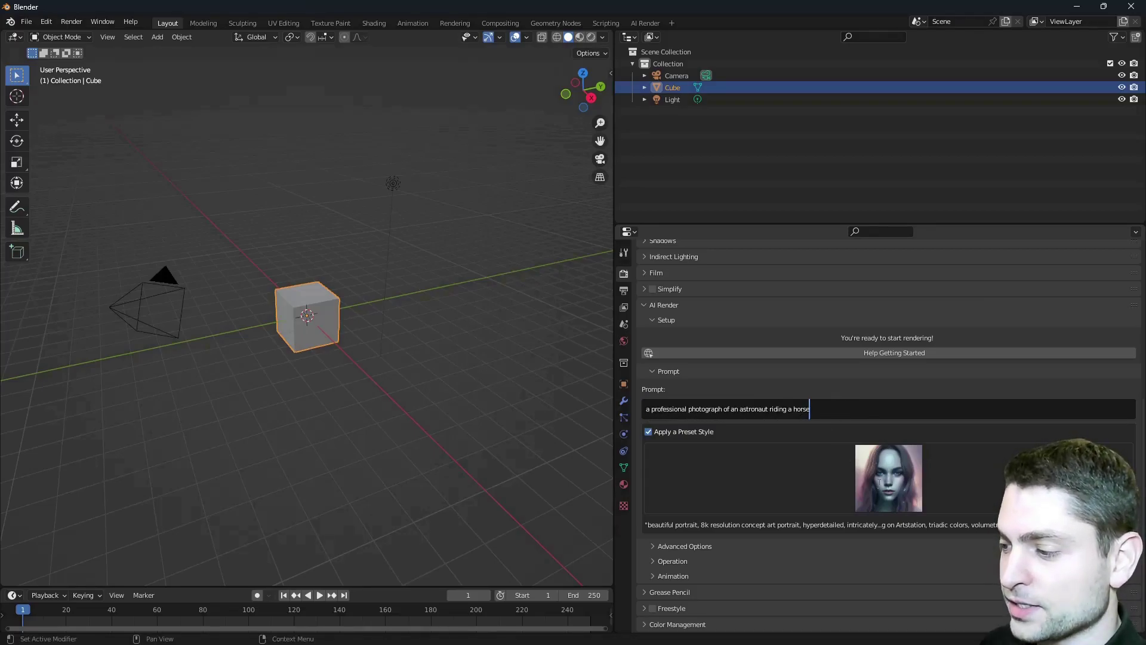
- Apply the Shin Hanga preset style and change the Advanced Options model from img2img to txt2img
{"action": "left_click", "coordinate": [890, 481]}
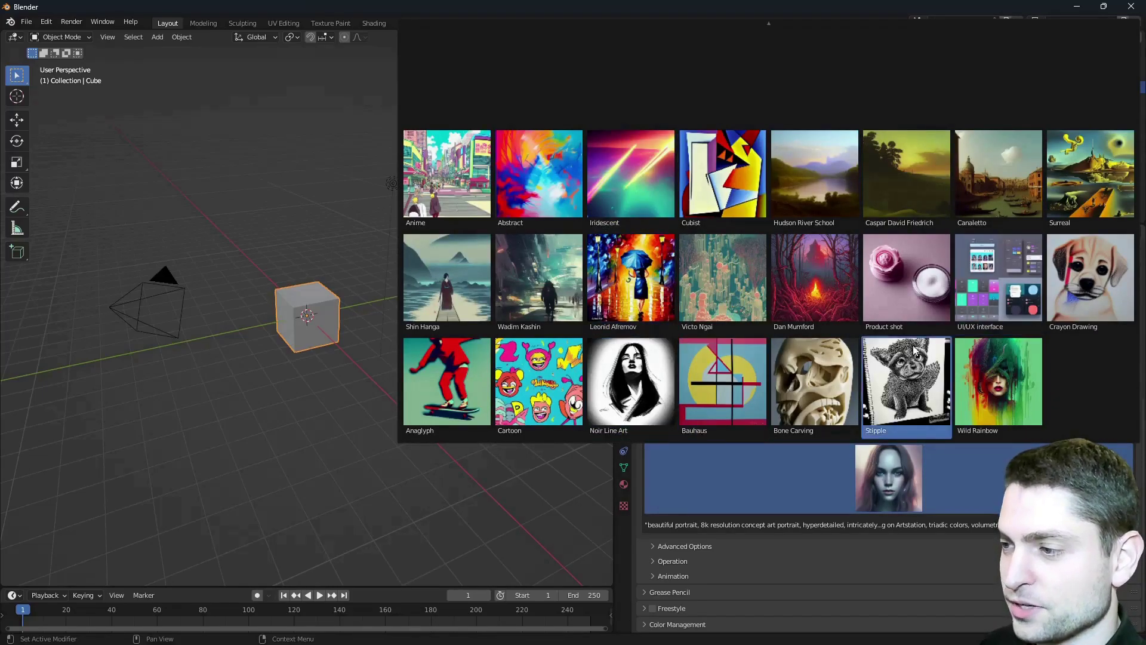
{"action": "left_click", "coordinate": [466, 294]}
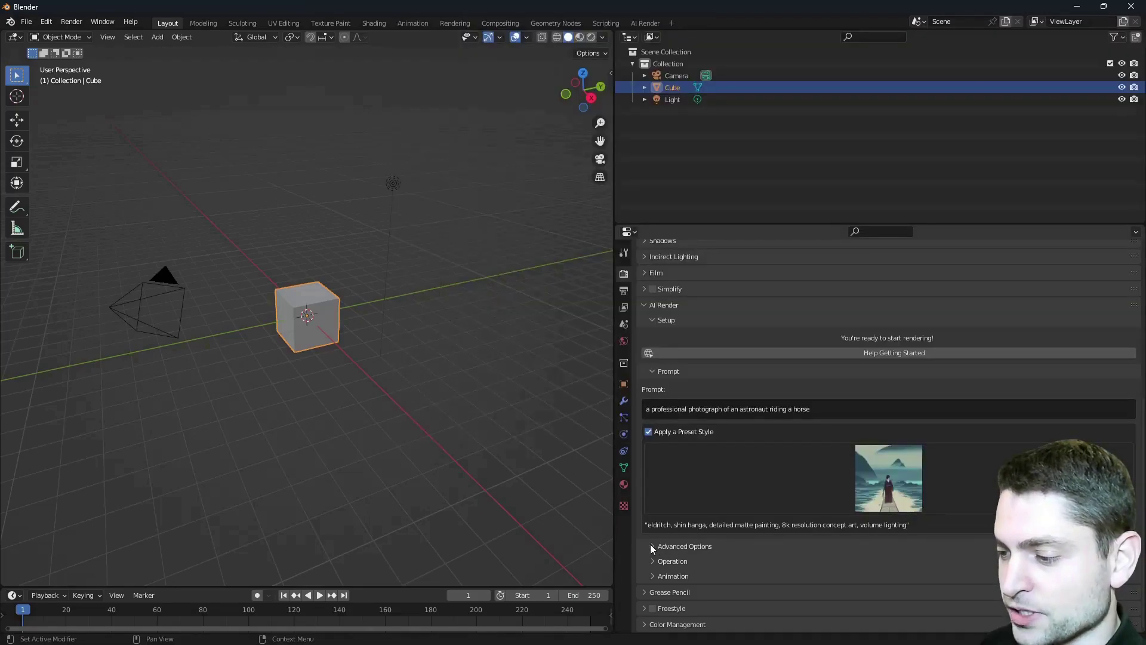
{"action": "left_click", "coordinate": [652, 546]}
{"action": "left_click_drag", "start_coordinate": [615, 531], "coordinate": [327, 532]}
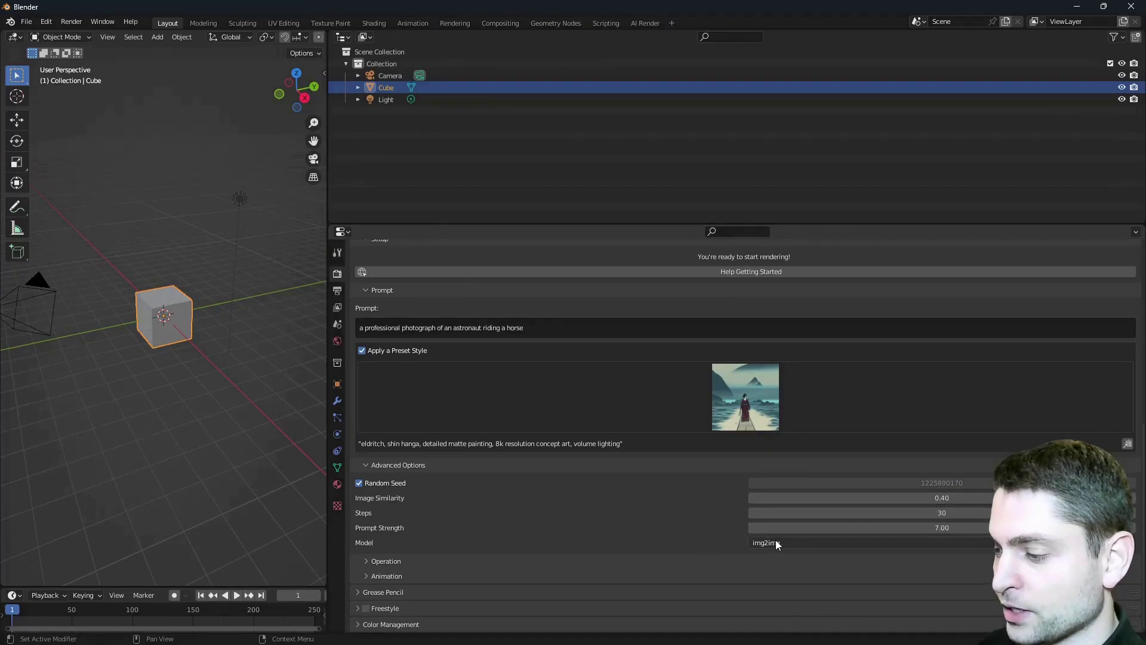
{"action": "left_click", "coordinate": [807, 543]}
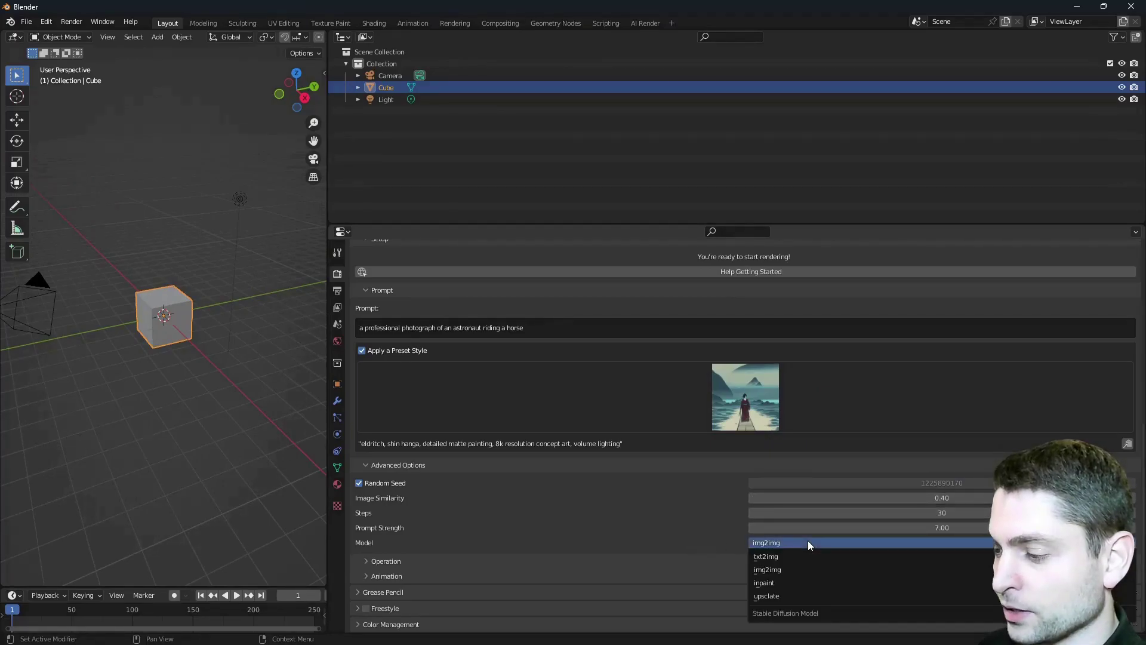
{"action": "left_click", "coordinate": [766, 561]}
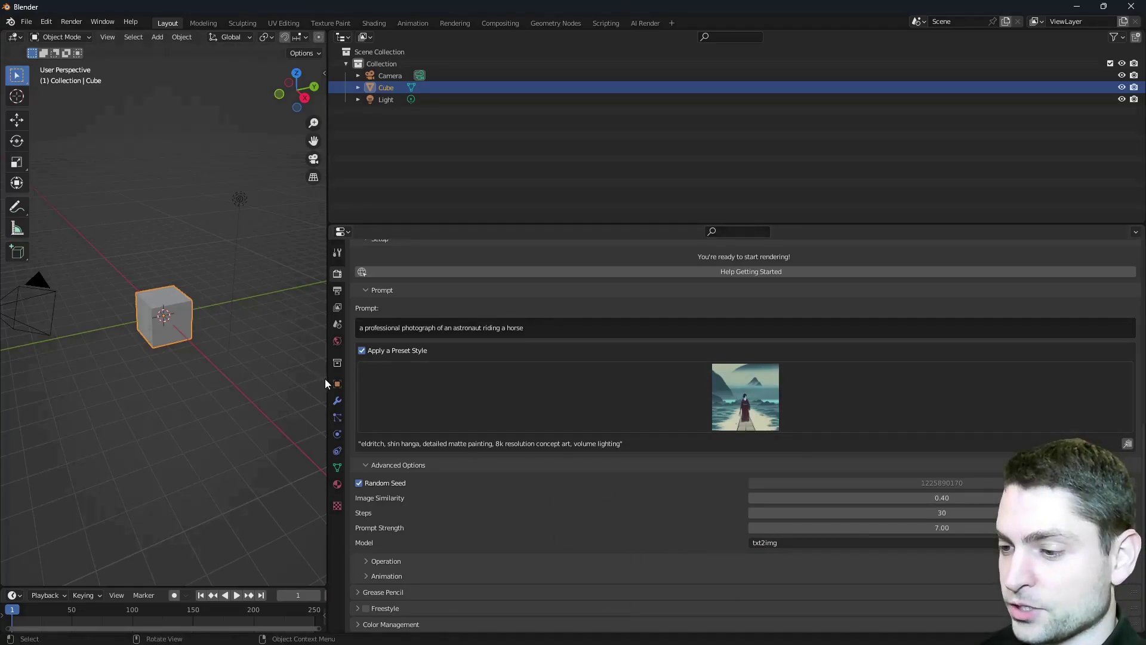
{"action": "left_click_drag", "start_coordinate": [327, 379], "coordinate": [655, 379]}
- Run Render > Render Image to generate the AI Render Shin Hanga astronaut image
{"action": "left_click", "coordinate": [63, 24]}
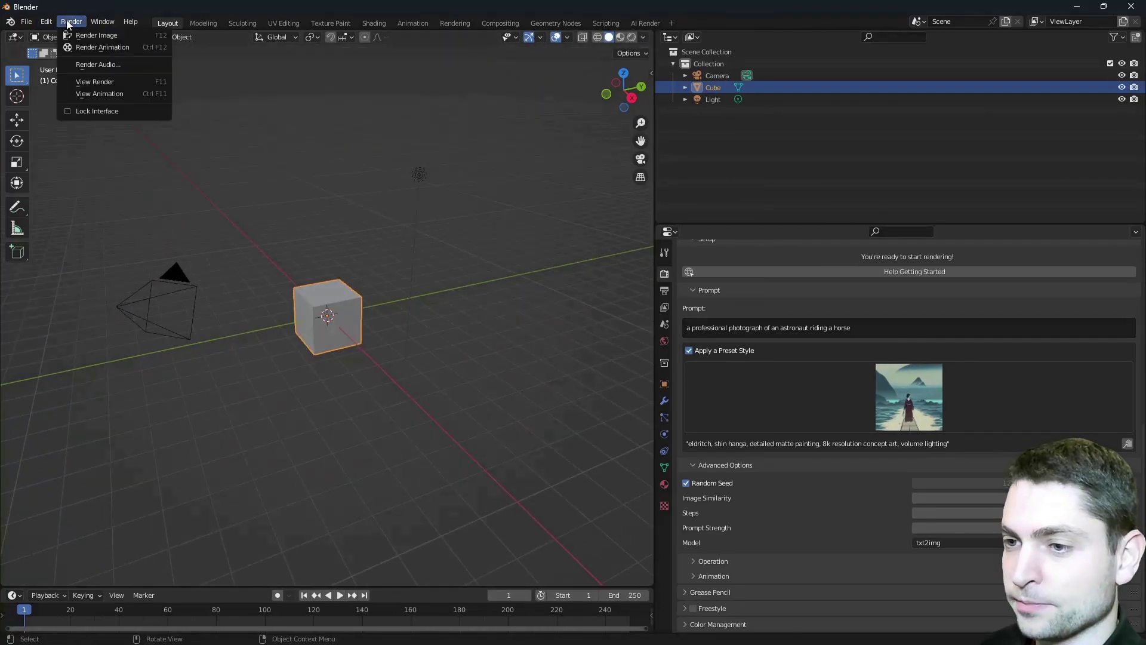
{"action": "left_click", "coordinate": [131, 35]}
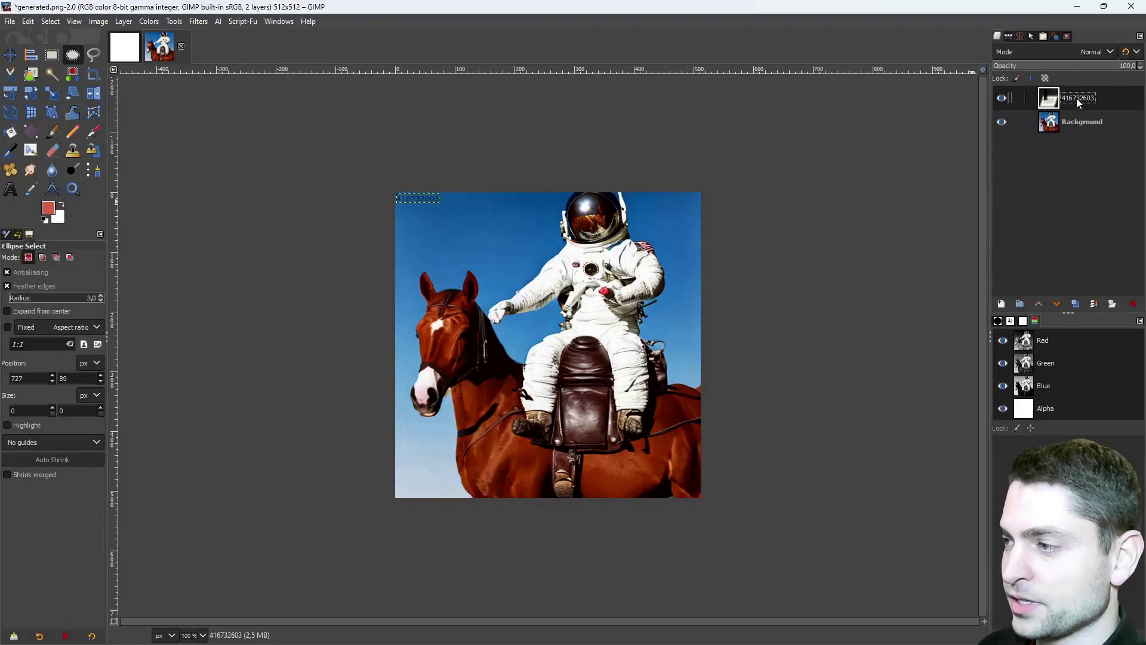
- Reveal the seed 416732603 stored as the name of GIMP's top layer, ready to copy
{"action": "double_click", "coordinate": [1077, 97]}
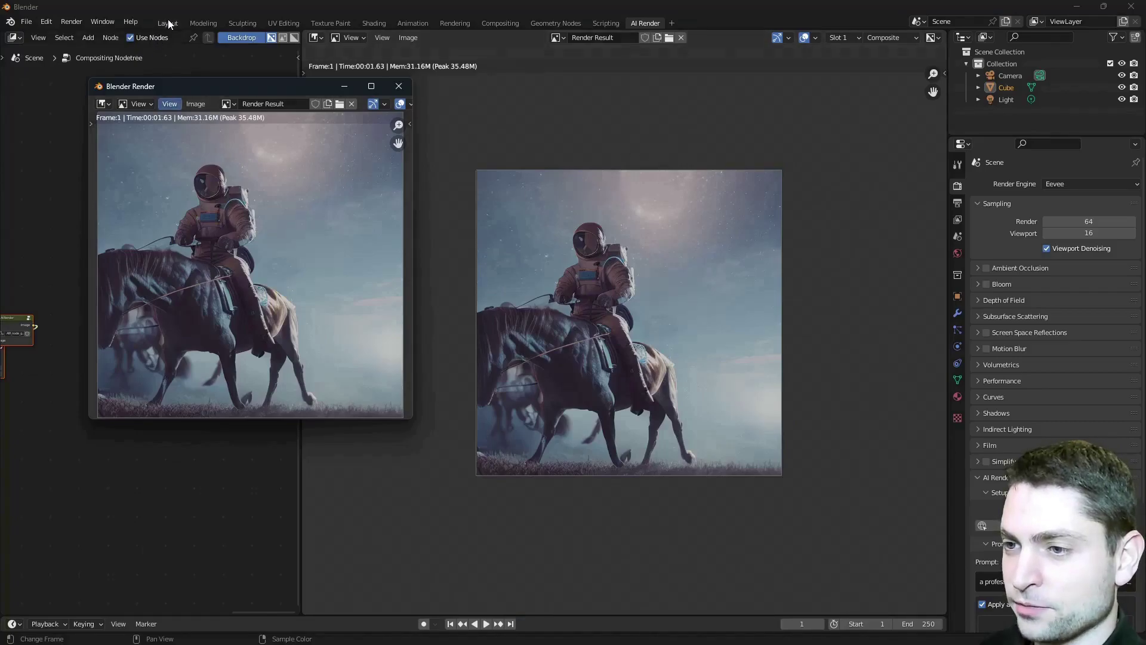
- In Layout, turn off Random Seed and fix the seed at 416732603
{"action": "left_click", "coordinate": [169, 22]}
{"action": "left_click_drag", "start_coordinate": [651, 279], "coordinate": [378, 278]}
{"action": "left_click", "coordinate": [409, 484]}
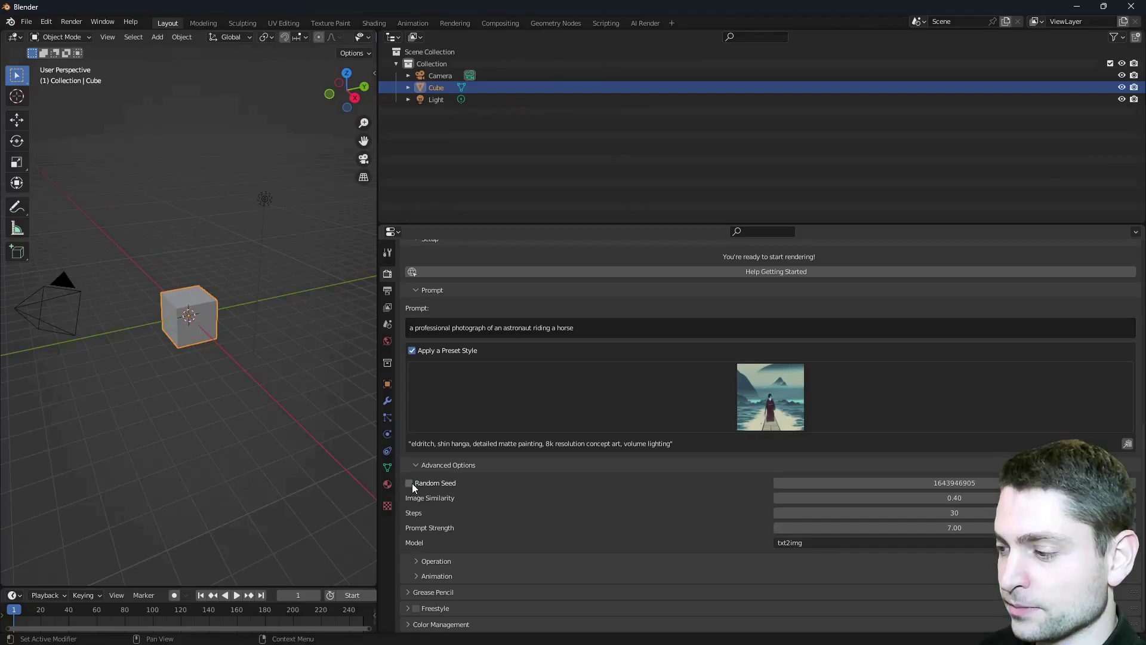
{"action": "left_click", "coordinate": [949, 482]}
{"action": "type", "text": "416732603"}
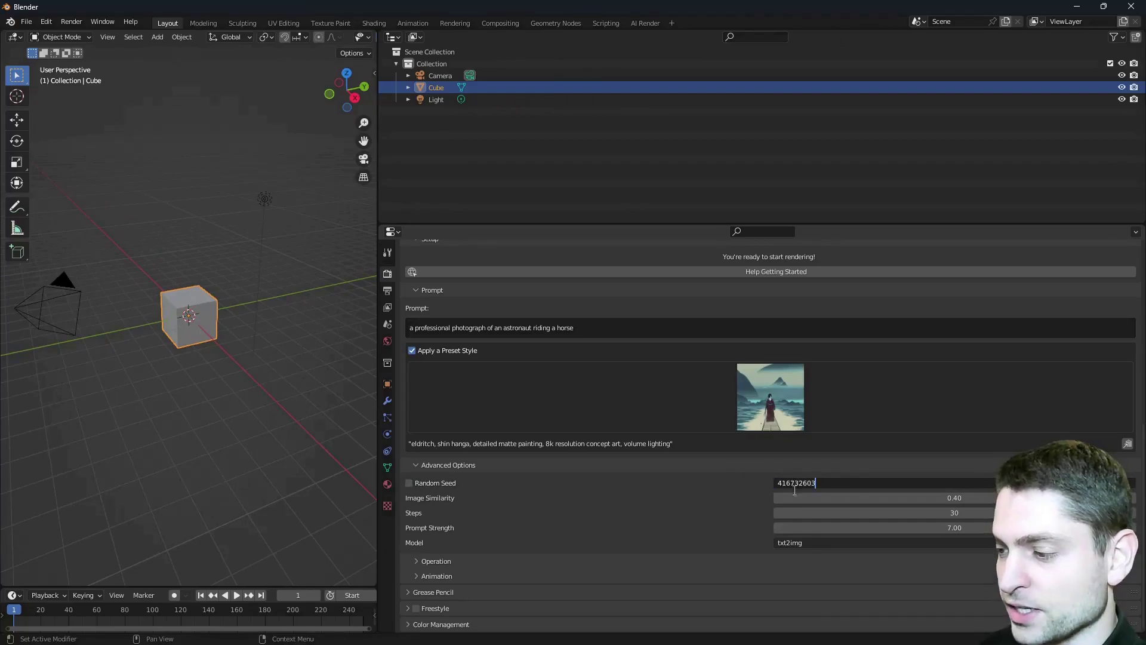
{"action": "key", "text": "Return"}
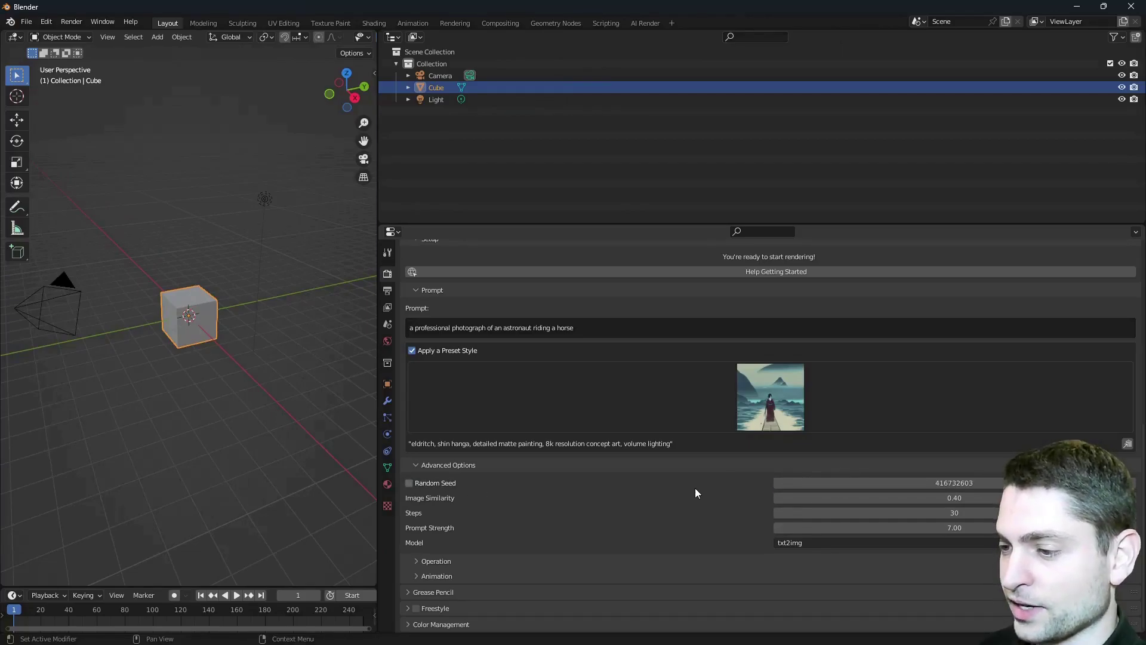
- Disable the preset style and set Image Similarity 0.30, Steps 50, Prompt Strength 7.50
{"action": "left_click", "coordinate": [412, 352]}
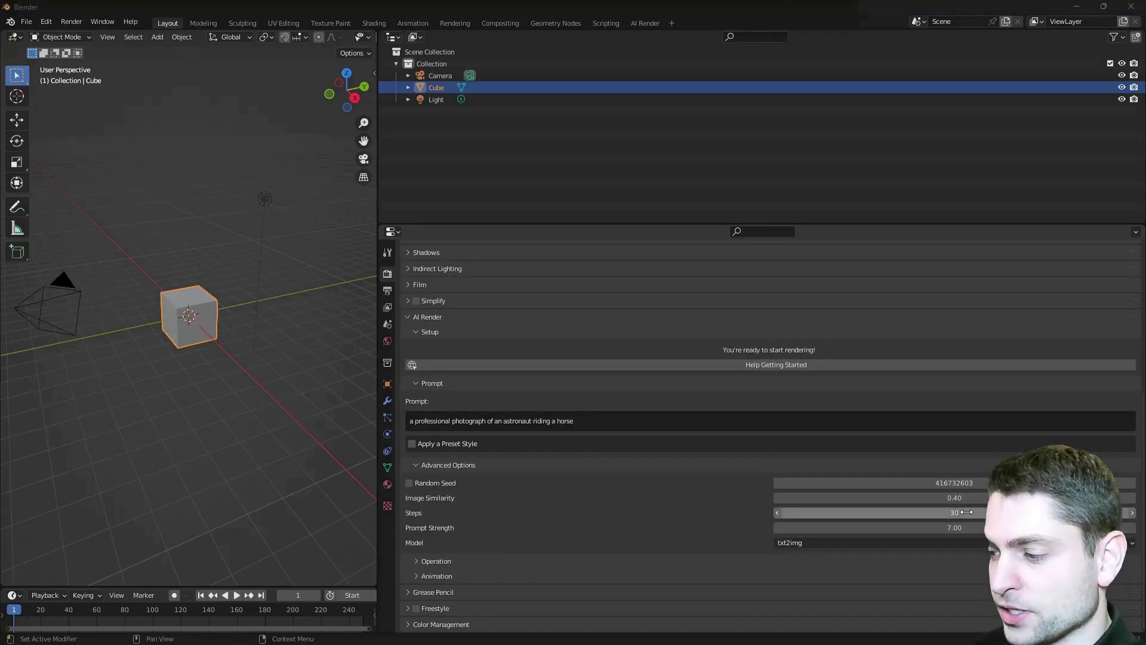
{"action": "left_click", "coordinate": [981, 499]}
{"action": "type", "text": "0.3"}
{"action": "left_click", "coordinate": [952, 513]}
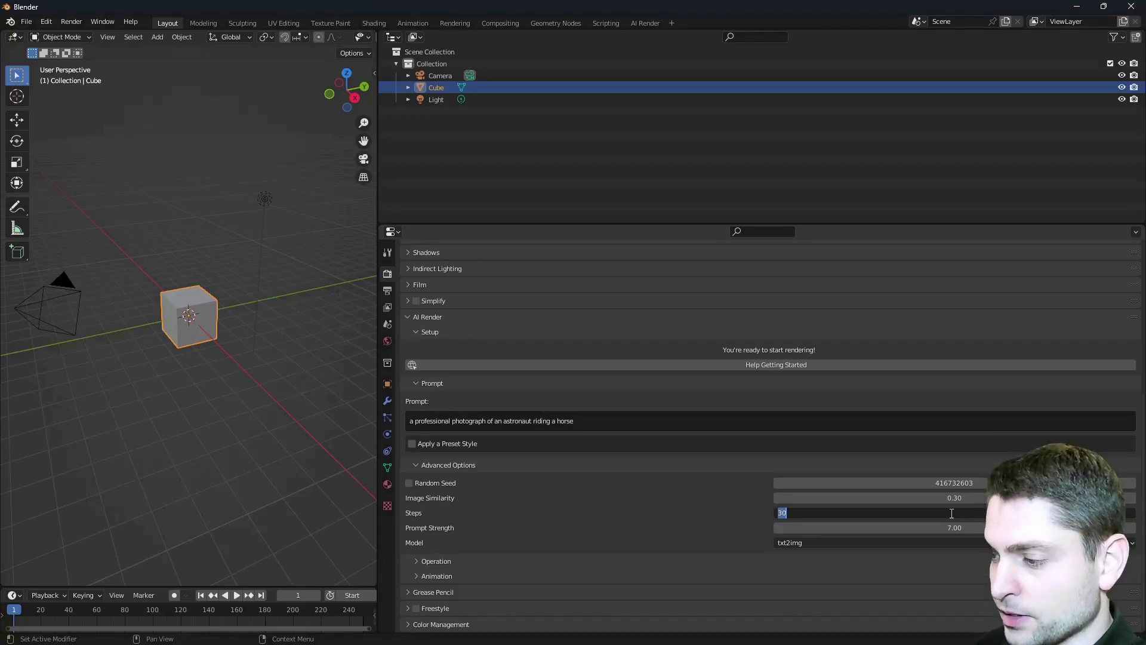
{"action": "key", "text": "Return"}
{"action": "left_click", "coordinate": [963, 528]}
{"action": "type", "text": "7.5"}
{"action": "key", "text": "Return"}
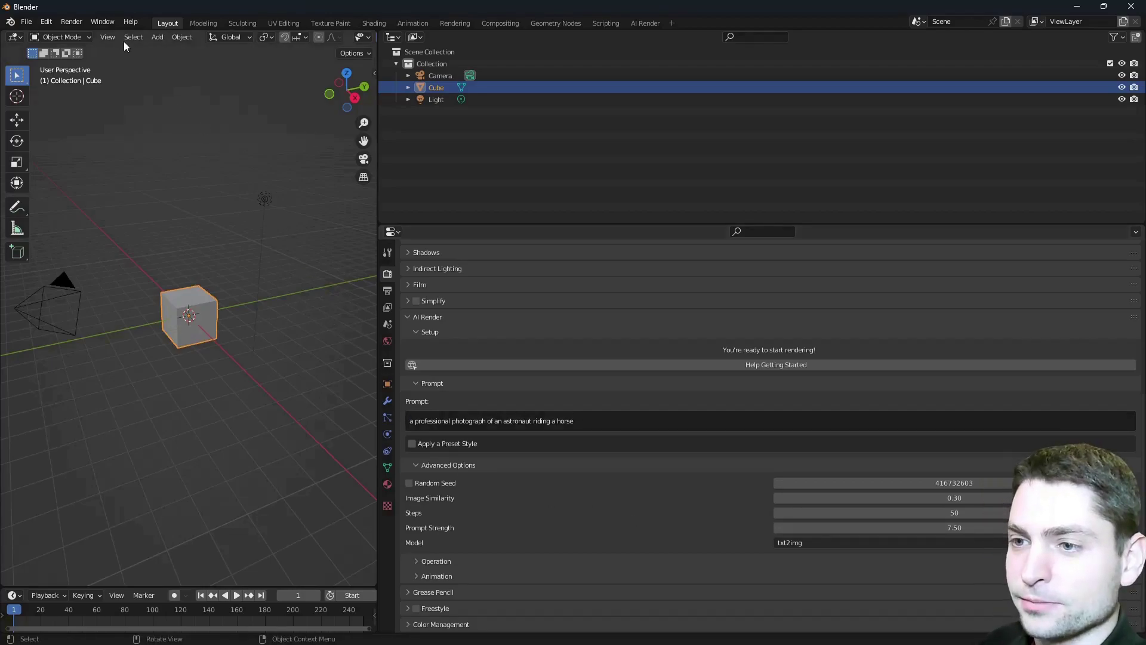
- Render the image again with Render Image to run AI Render with the fixed seed
{"action": "left_click", "coordinate": [72, 21]}
{"action": "left_click", "coordinate": [141, 34]}
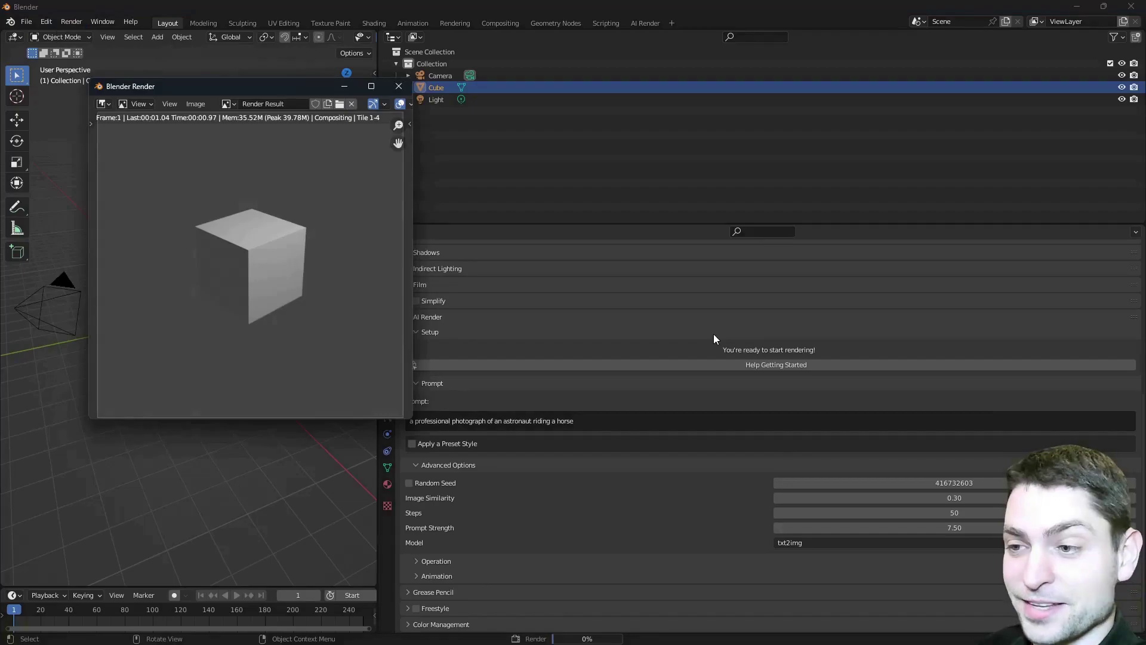